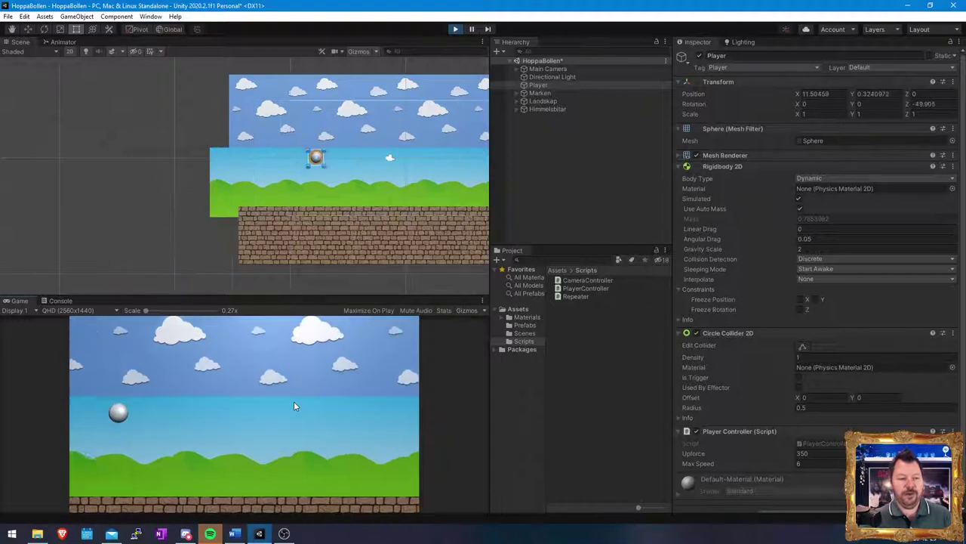
Step: Follow the moving player through the level in the Scene view during the playtest, and stop the game
scroll(389, 241, down, 3)
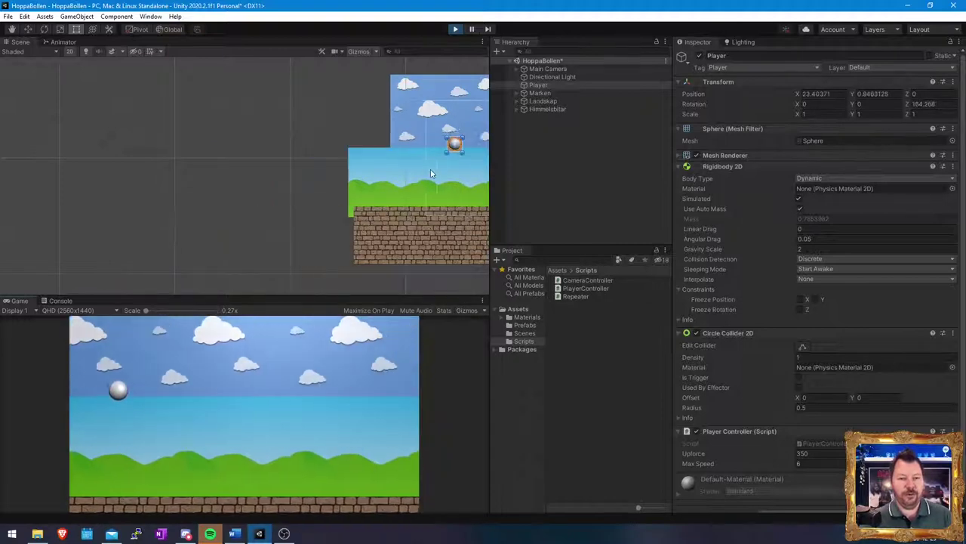
middle_drag(433, 167, 174, 160)
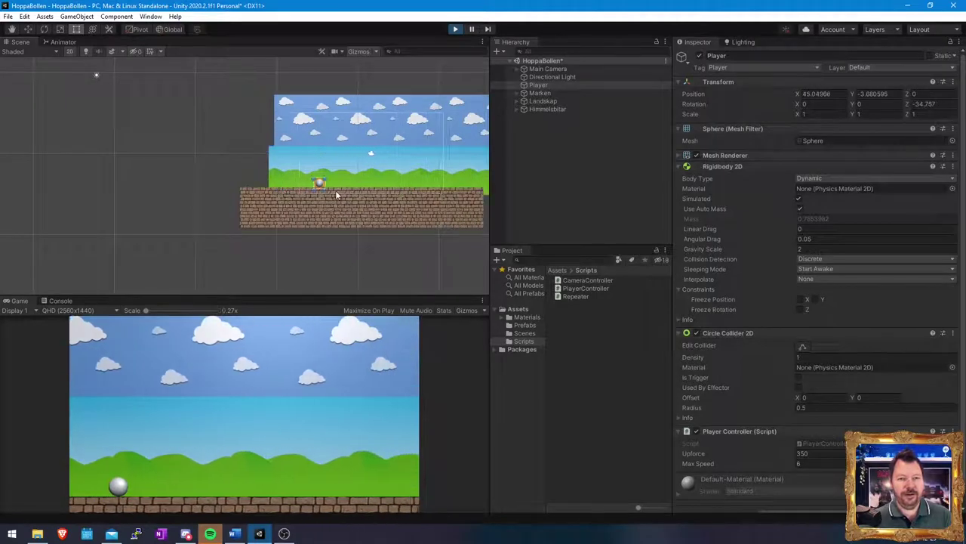
middle_drag(335, 191, 179, 190)
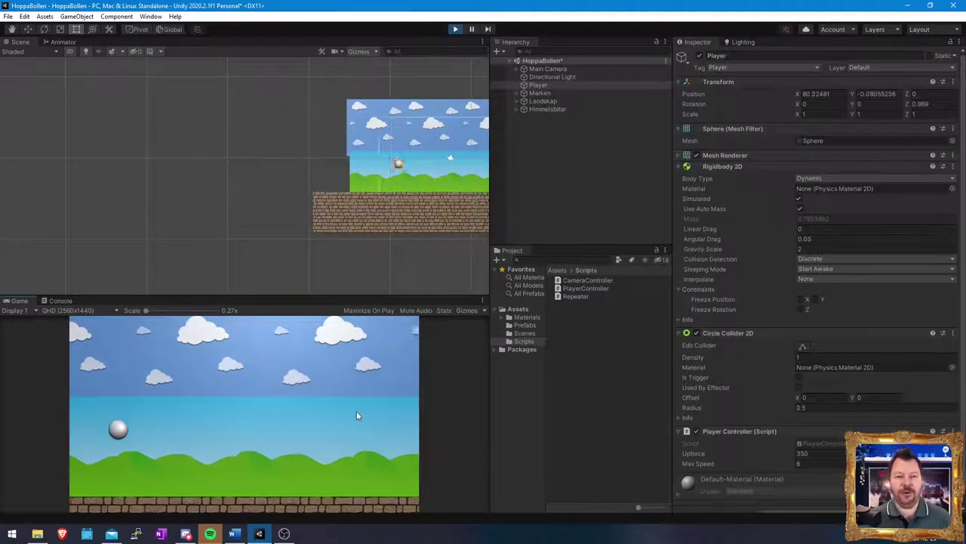
click(456, 29)
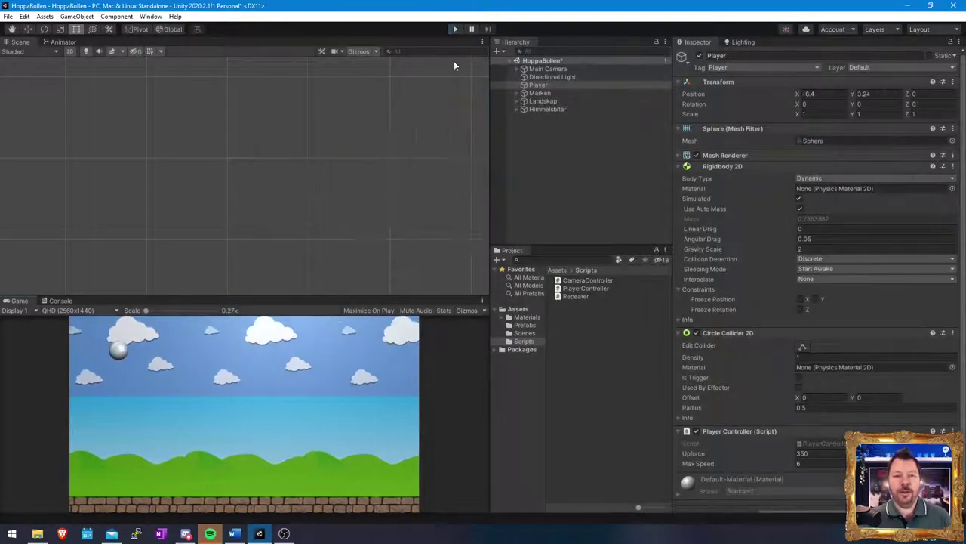
Step: Frame the Player object in the Scene view so the start of the level around it fills the view
click(538, 85)
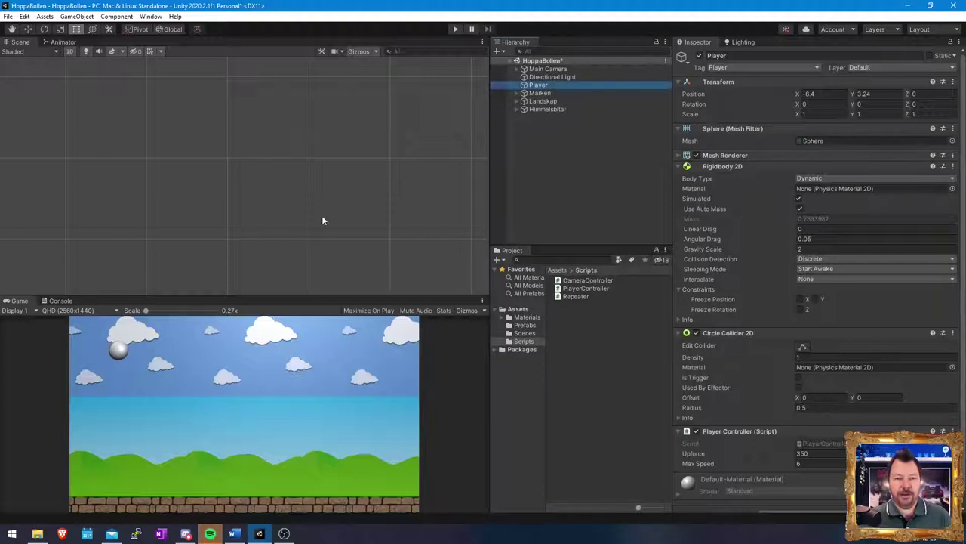
key(f)
scroll(321, 177, down, 10)
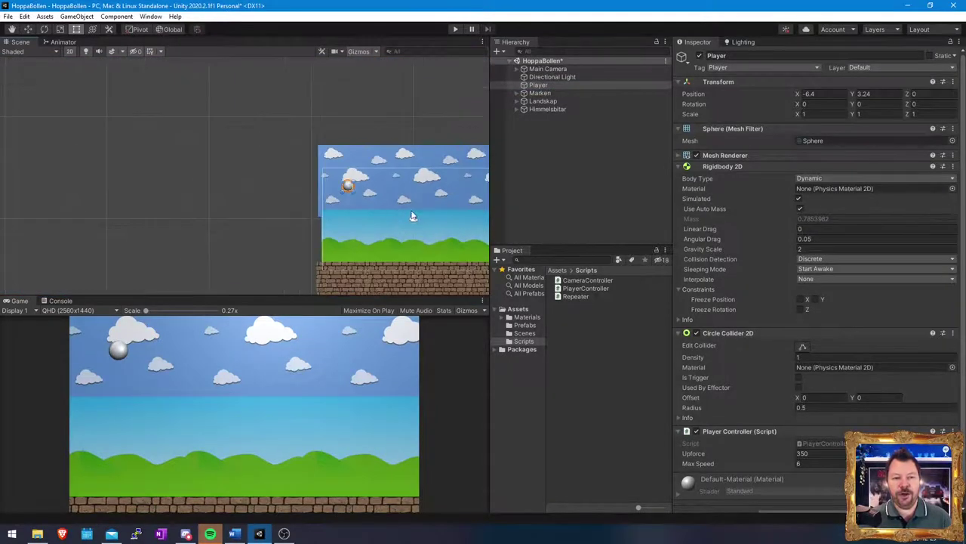
middle_drag(385, 200, 253, 163)
scroll(204, 157, up, 5)
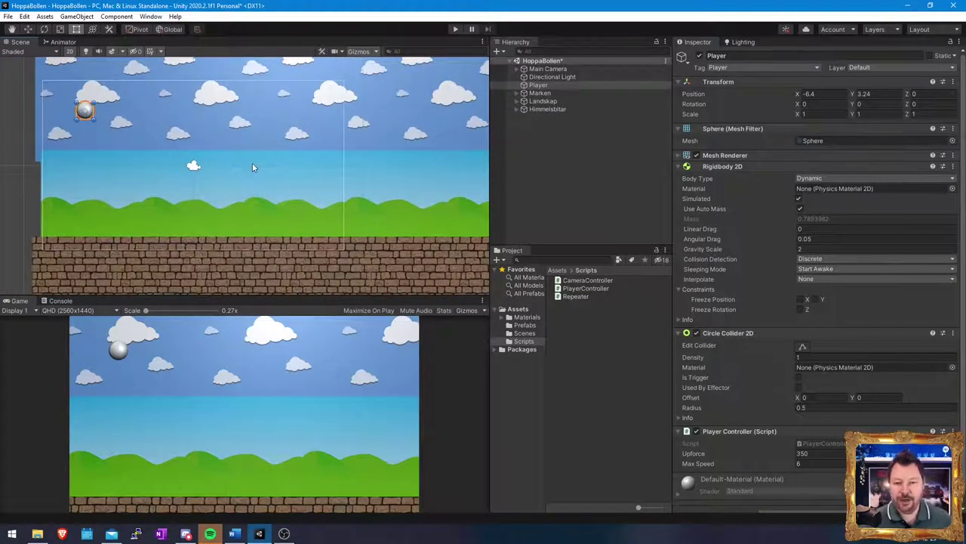
Step: Import the BirdImages folder from the desktop into the project's Assets folder and check the imported frames
click(37, 534)
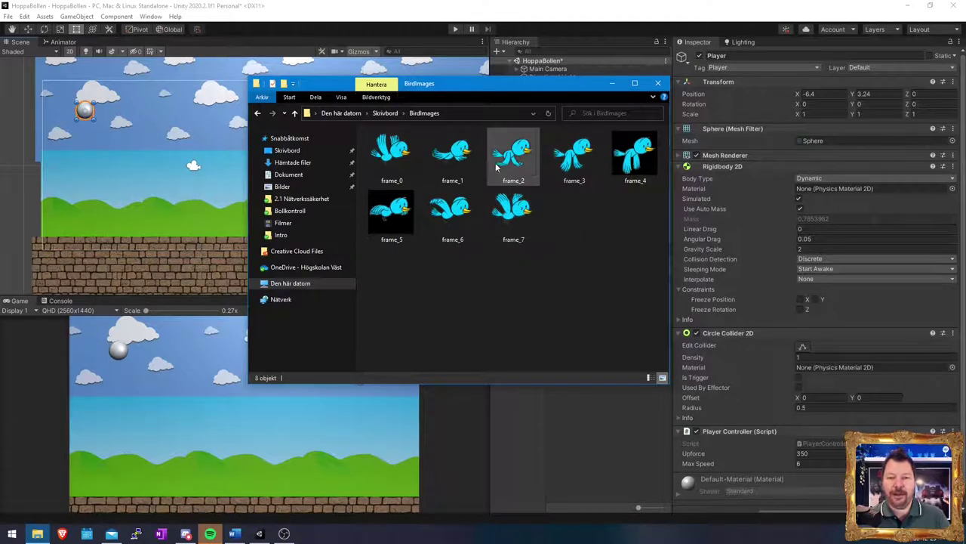
click(387, 113)
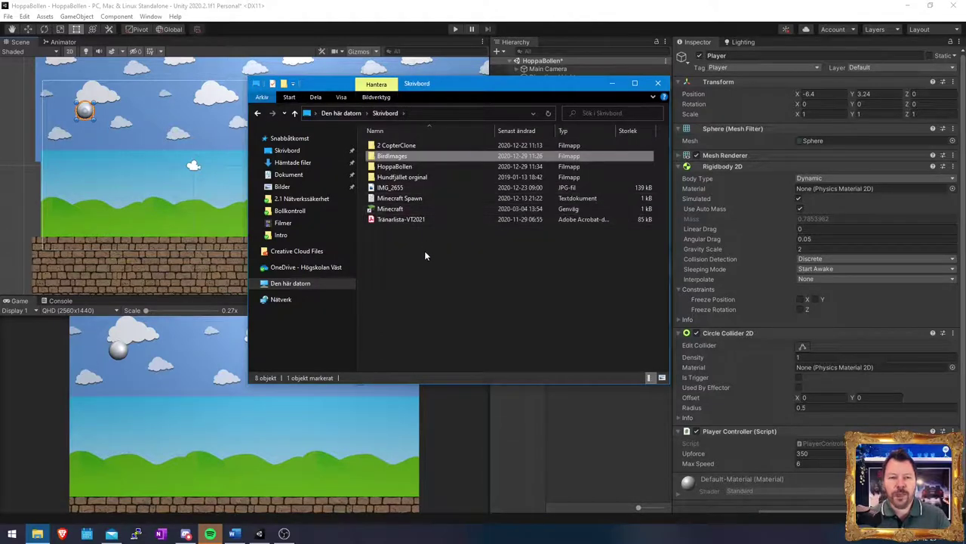
click(565, 397)
click(518, 310)
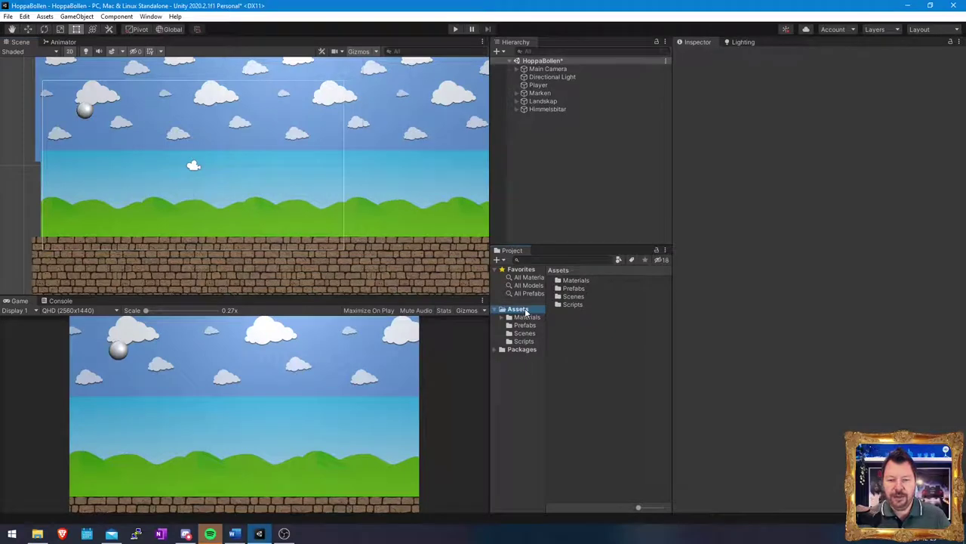
key(alt+Tab)
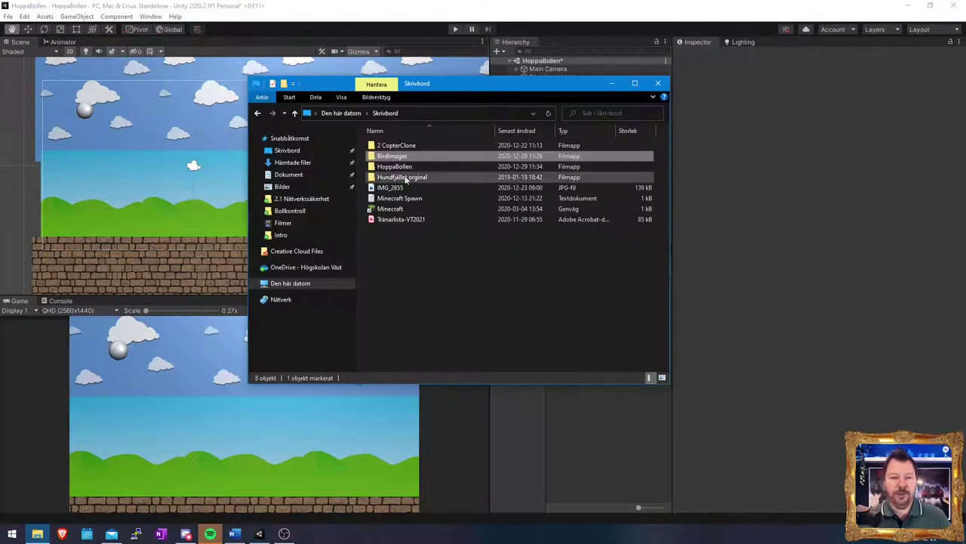
drag(391, 159, 613, 443)
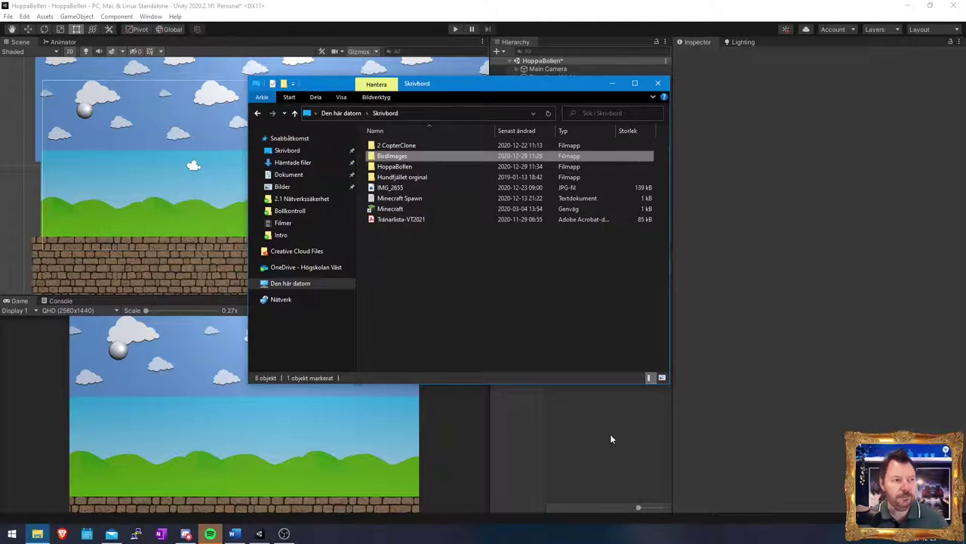
click(610, 433)
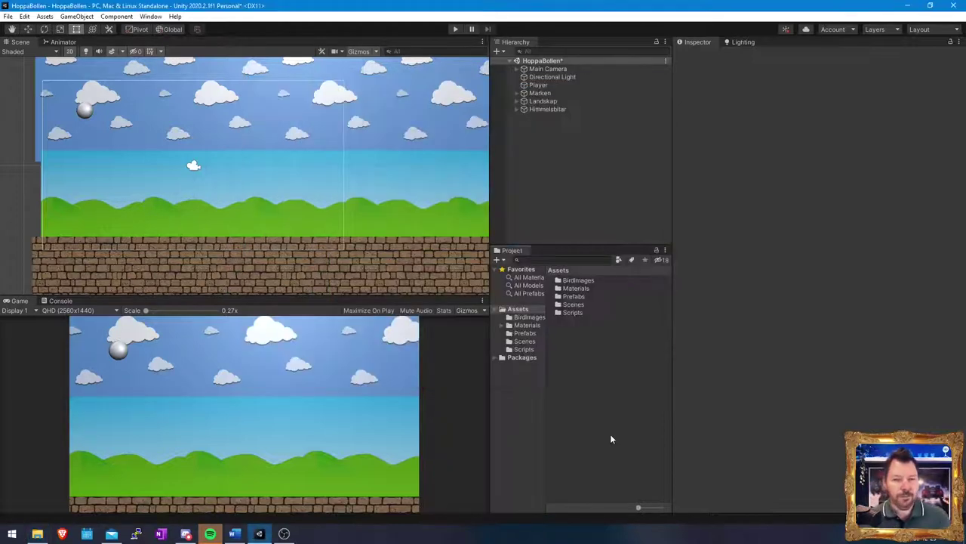
click(531, 318)
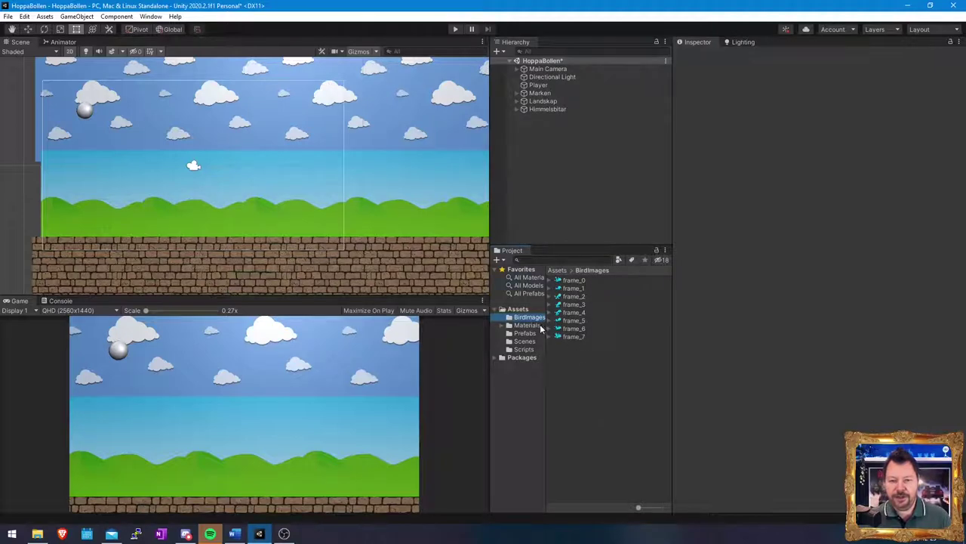
Step: Create a new folder named Animations in the Assets folder
click(520, 310)
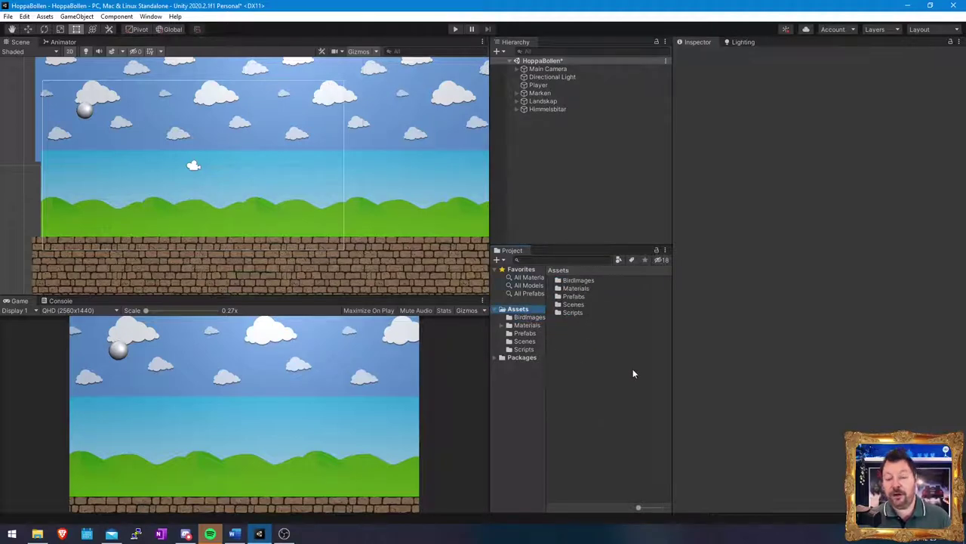
right_click(571, 360)
mouse_move(623, 98)
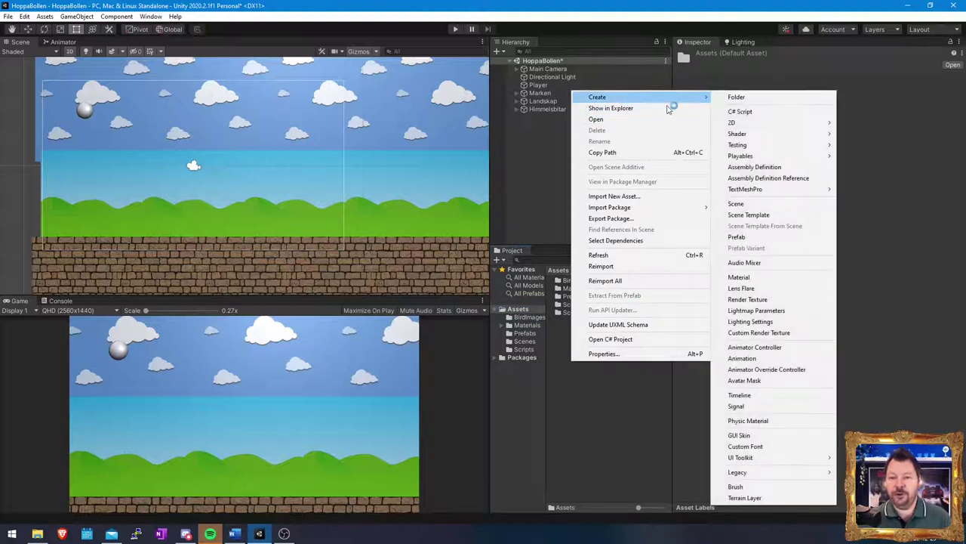
click(776, 97)
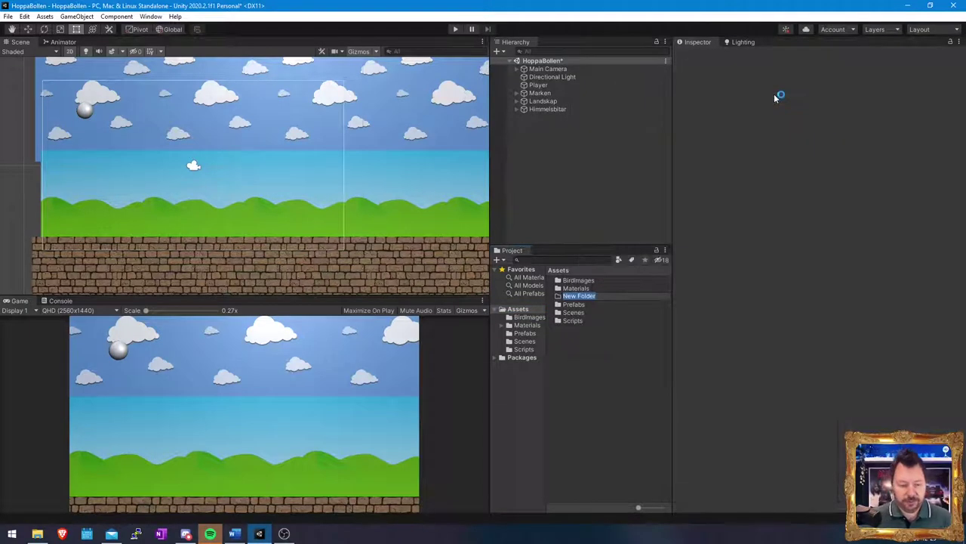
text(Animation)
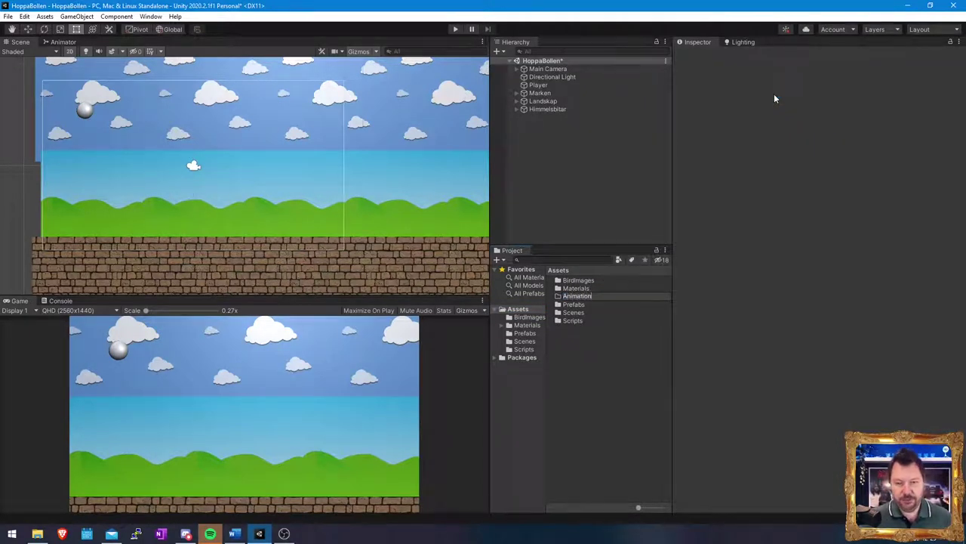
text(s)
key(Return)
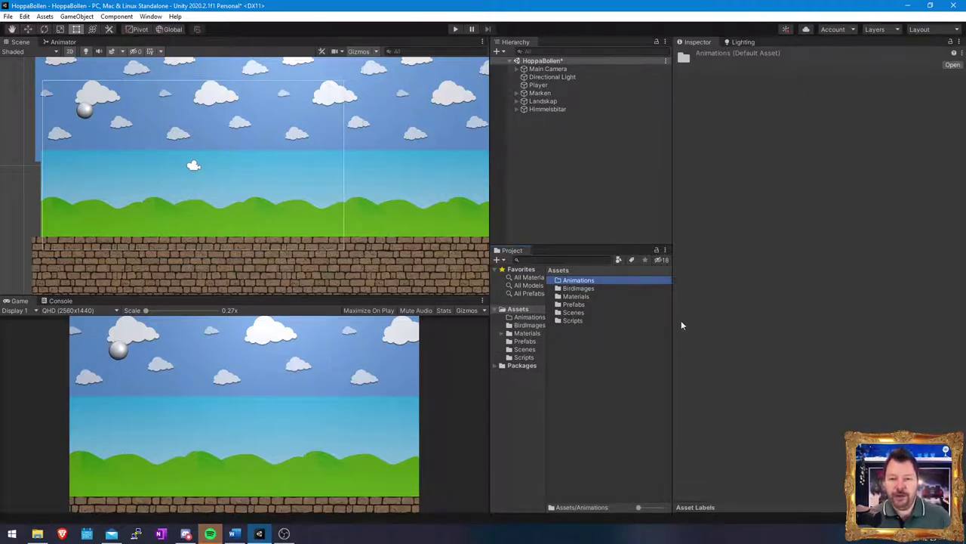
Step: Place all eight bird frames, frame_0 to frame_7, together in the scene next to the player as a new animation
click(533, 325)
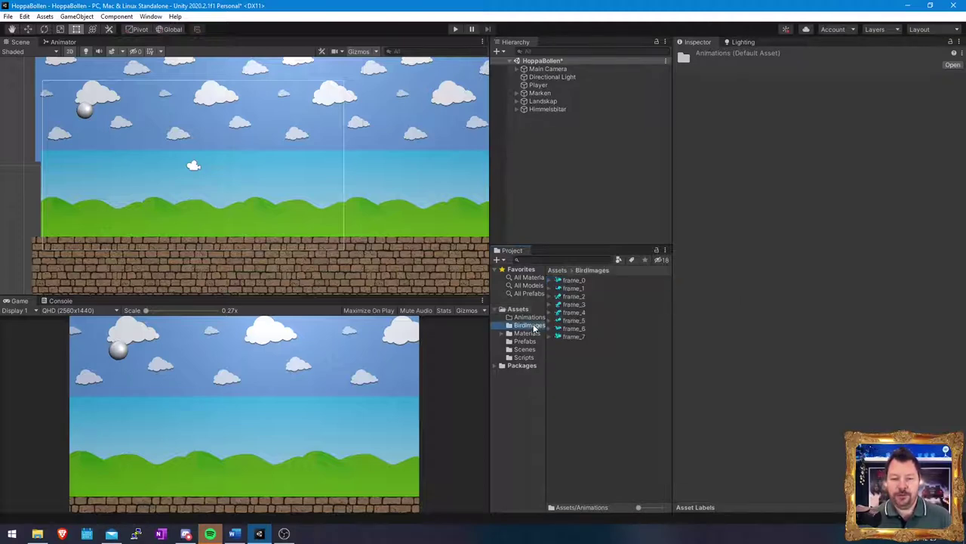
click(600, 369)
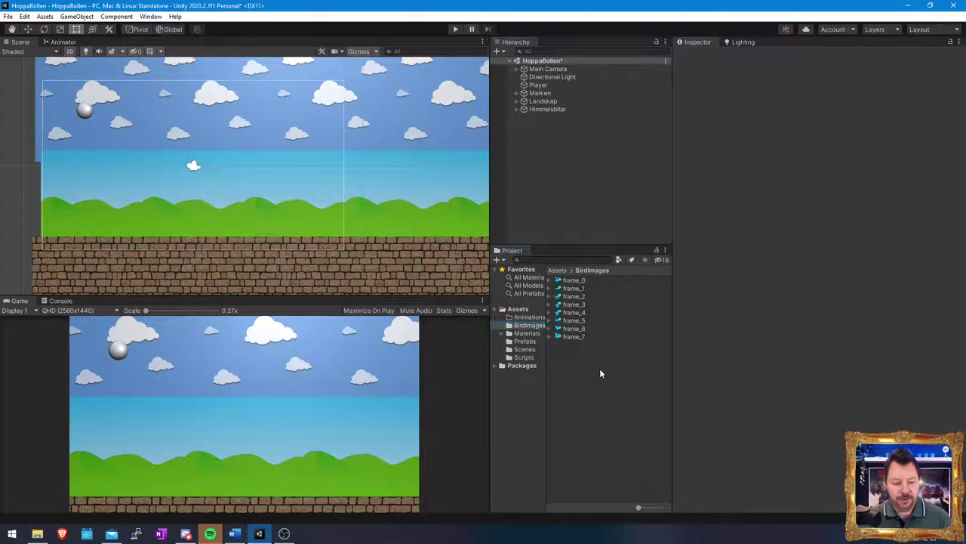
key(ctrl+a)
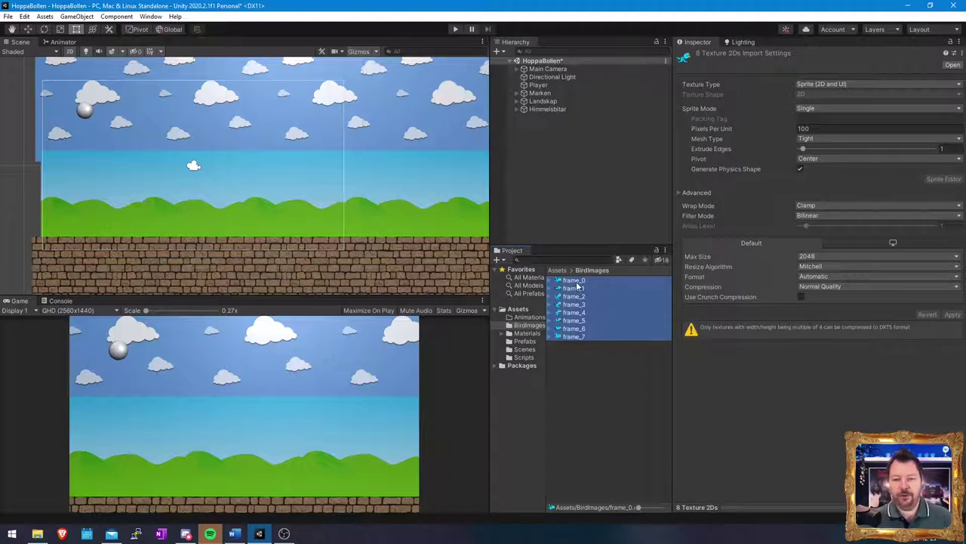
drag(578, 287, 151, 120)
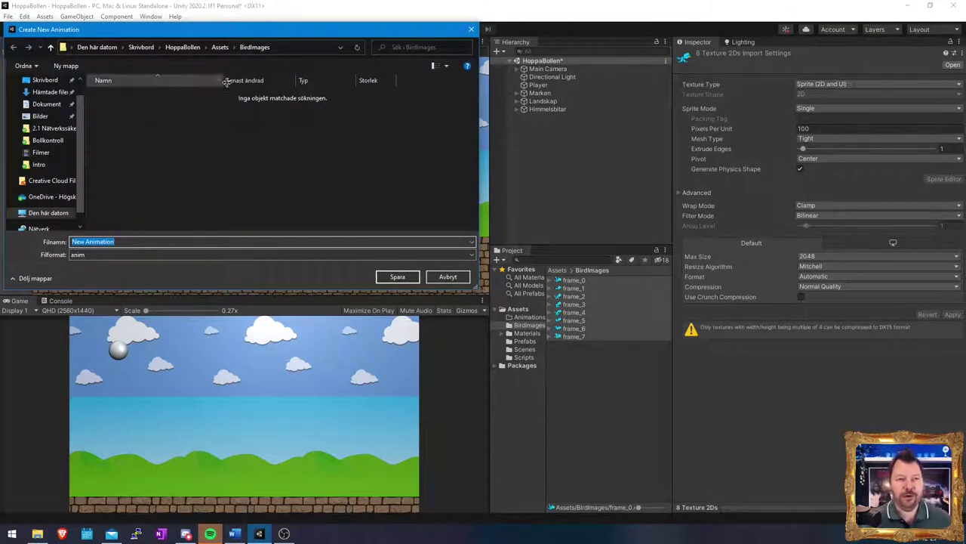
Step: Save the new animation clip as BirdAnimation in the Animations folder under Assets
click(213, 48)
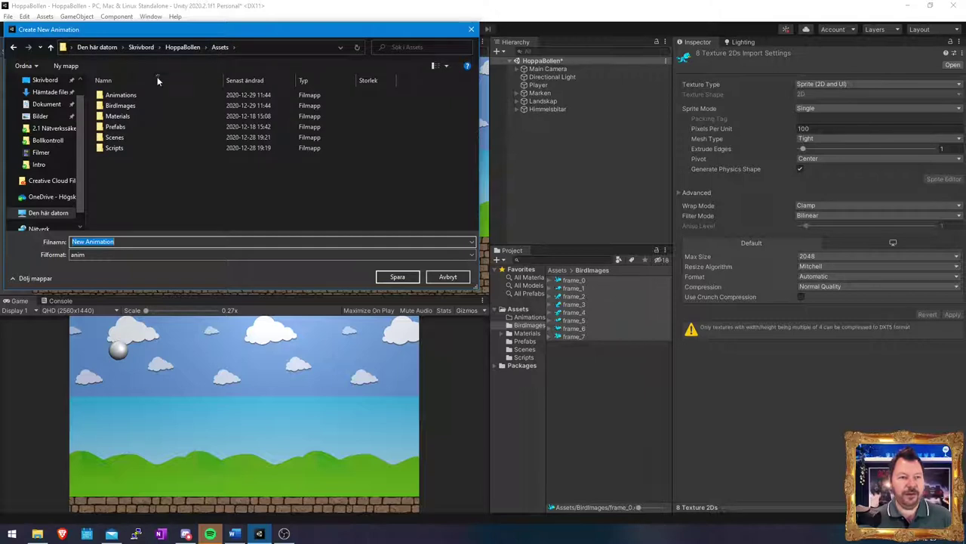
double_click(133, 96)
drag(72, 242, 87, 243)
text(Vird)
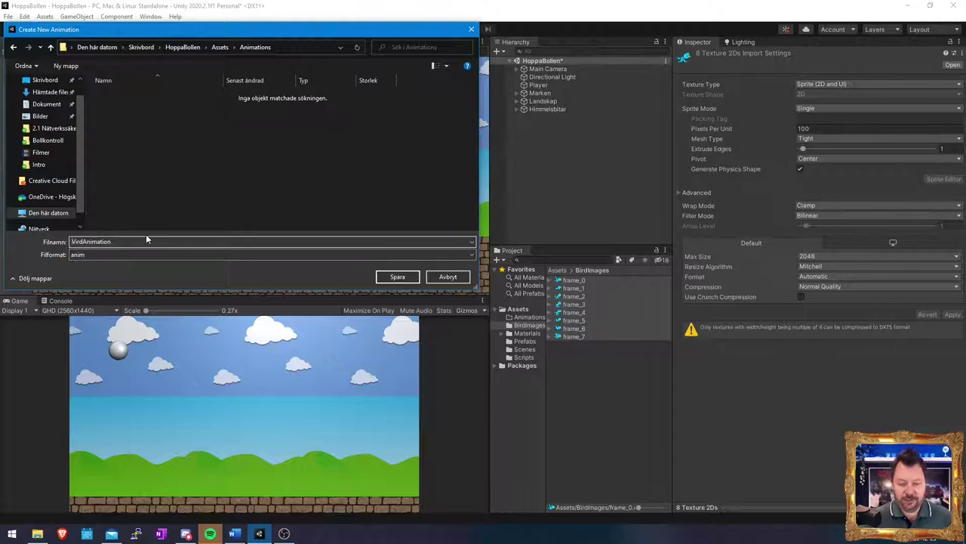
key(Home)
key(Delete)
text(B)
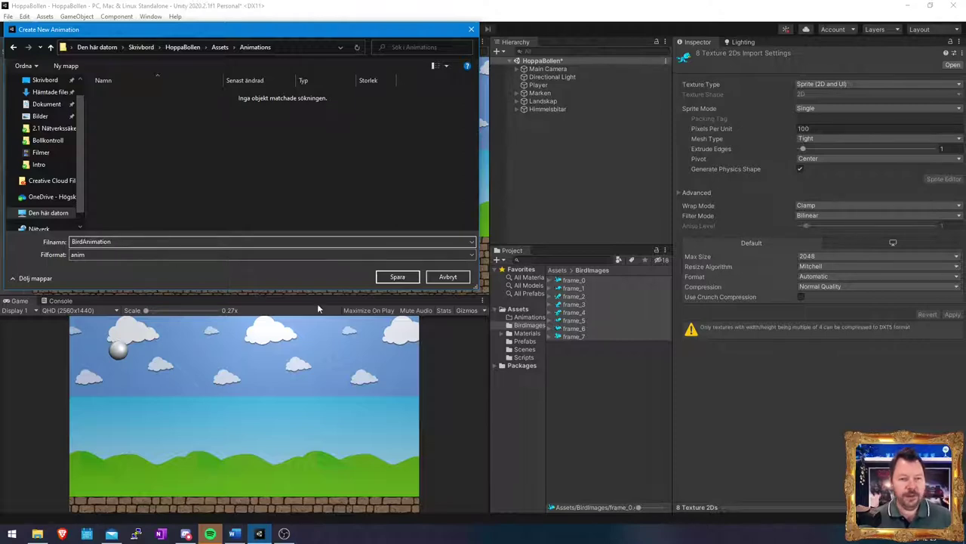
click(397, 277)
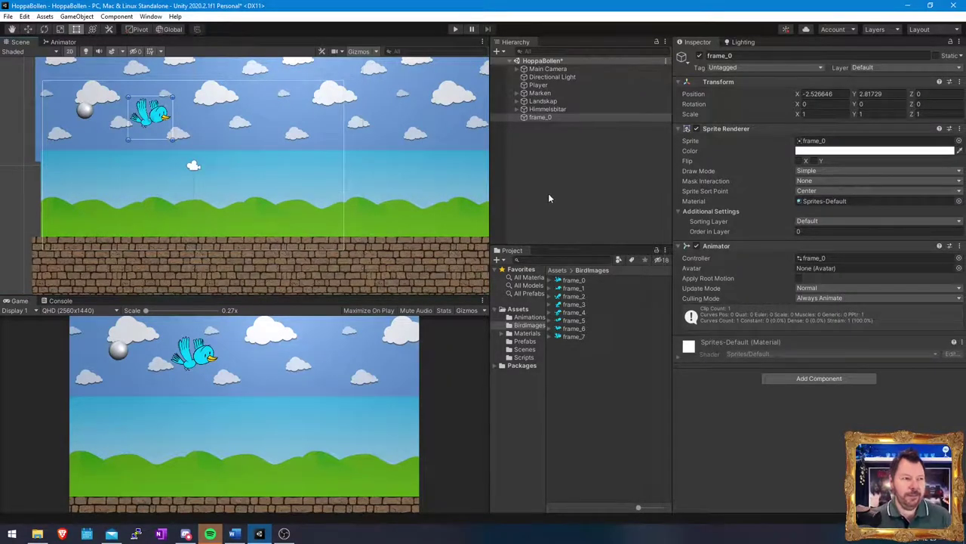
Step: Rename the frame_0 object in the scene hierarchy to Bird
click(575, 119)
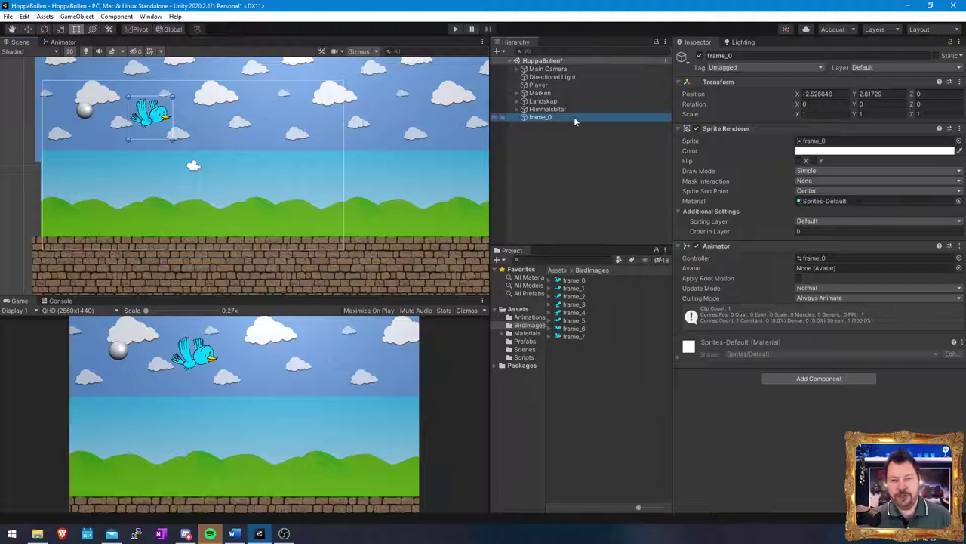
key(F2)
text(Bird)
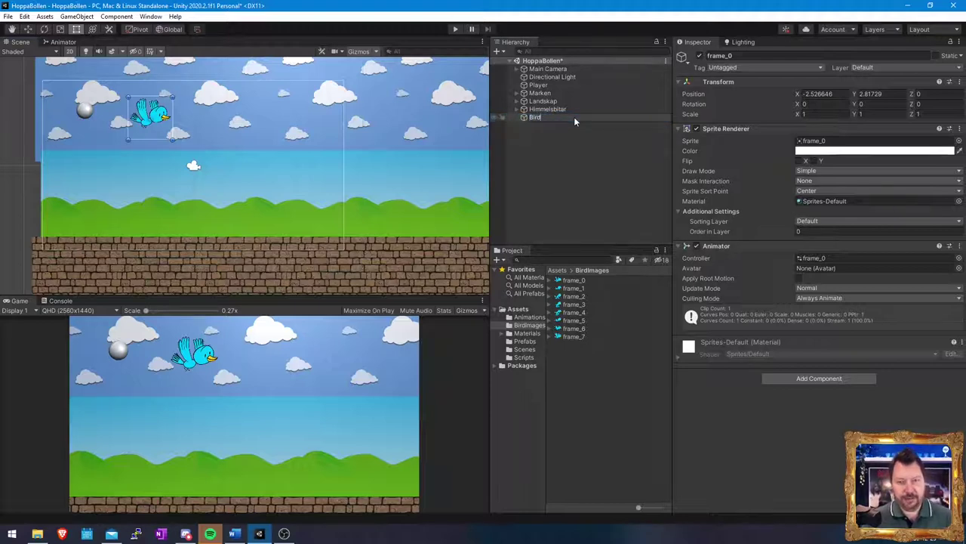
key(Return)
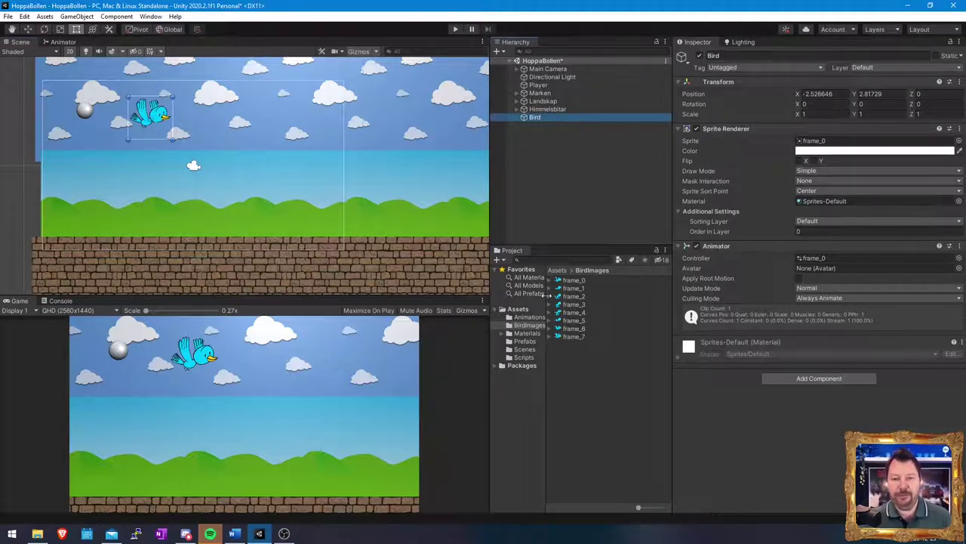
Step: Rename the frame_0 animator controller in the Animations folder as BirdController
click(529, 316)
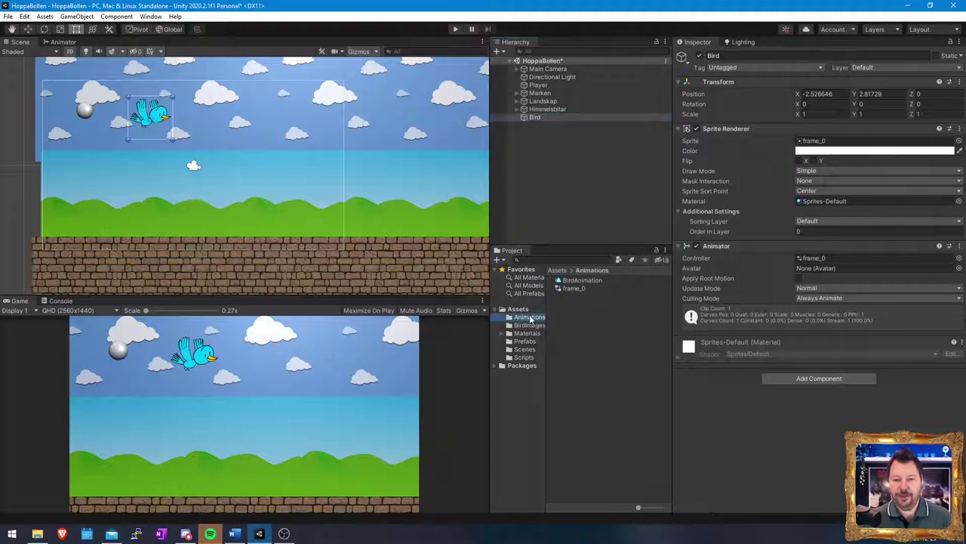
click(592, 283)
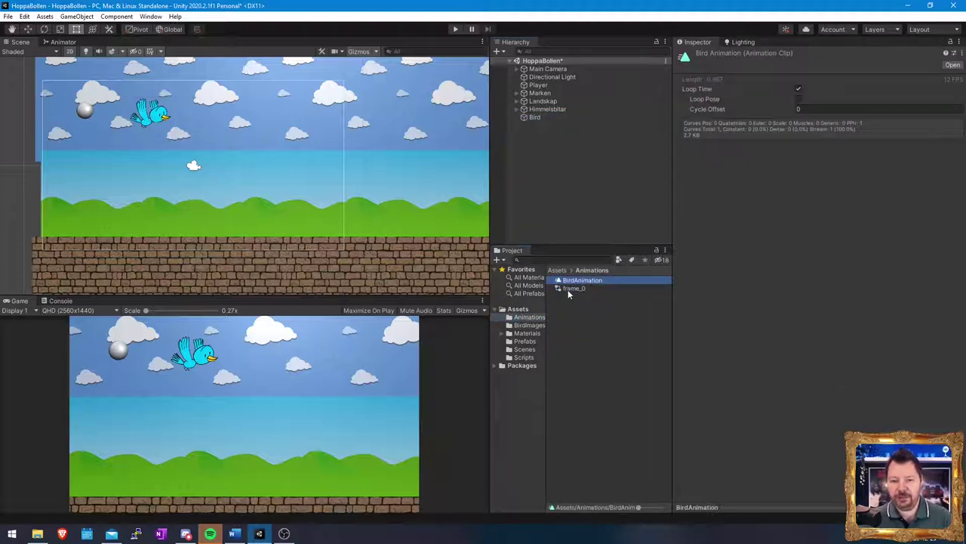
click(569, 289)
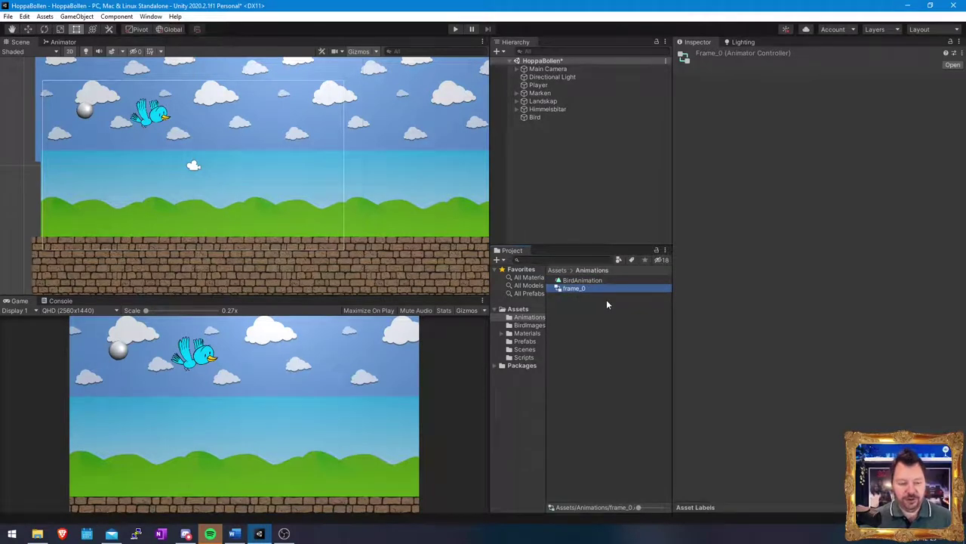
key(F2)
text(Bird)
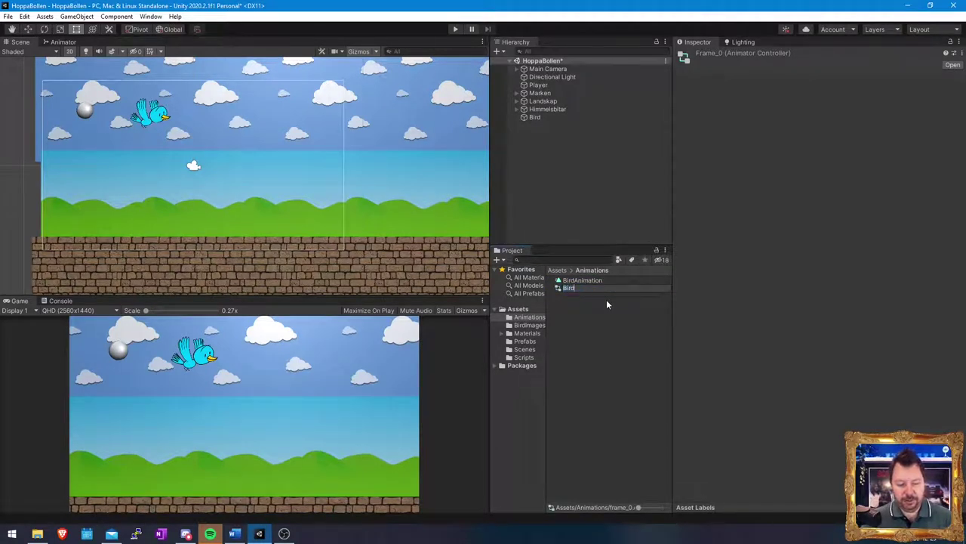
text(Controller)
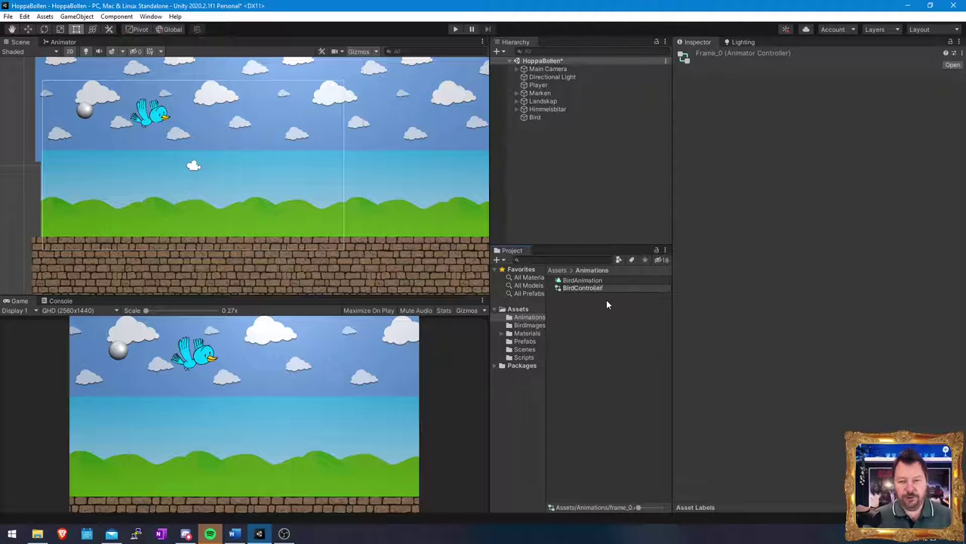
key(Return)
click(568, 302)
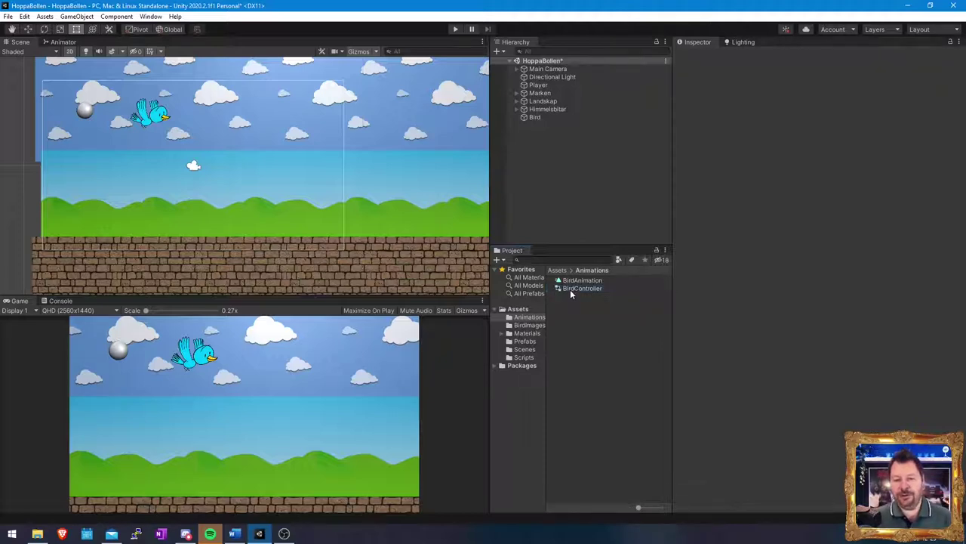
Step: Open the BirdAnimation clip, examine its sprite keyframes on the timeline, and close it again
click(581, 282)
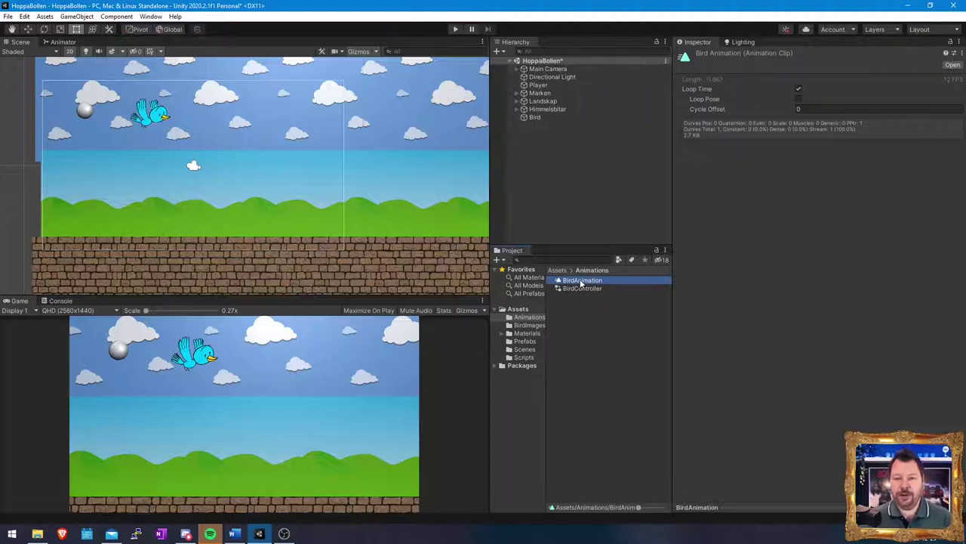
double_click(581, 280)
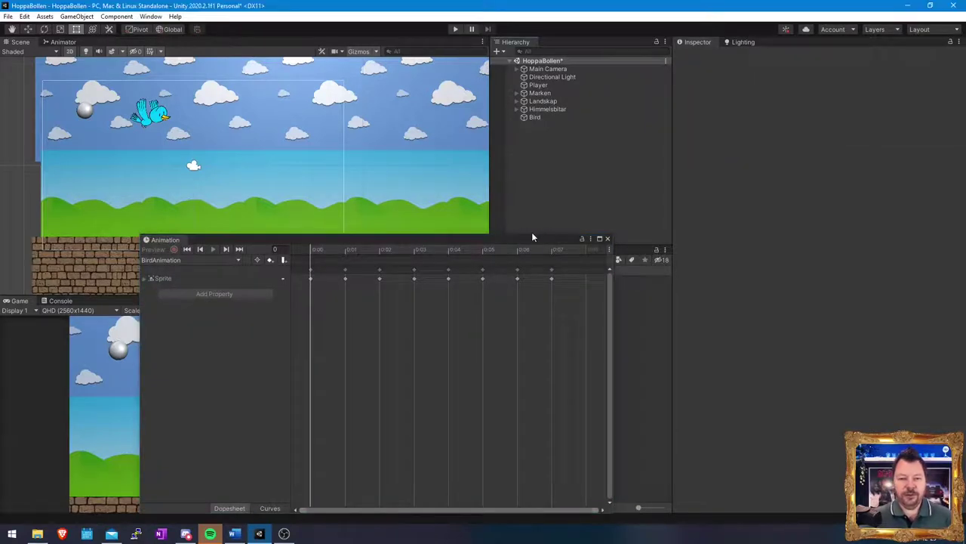
drag(532, 234, 559, 132)
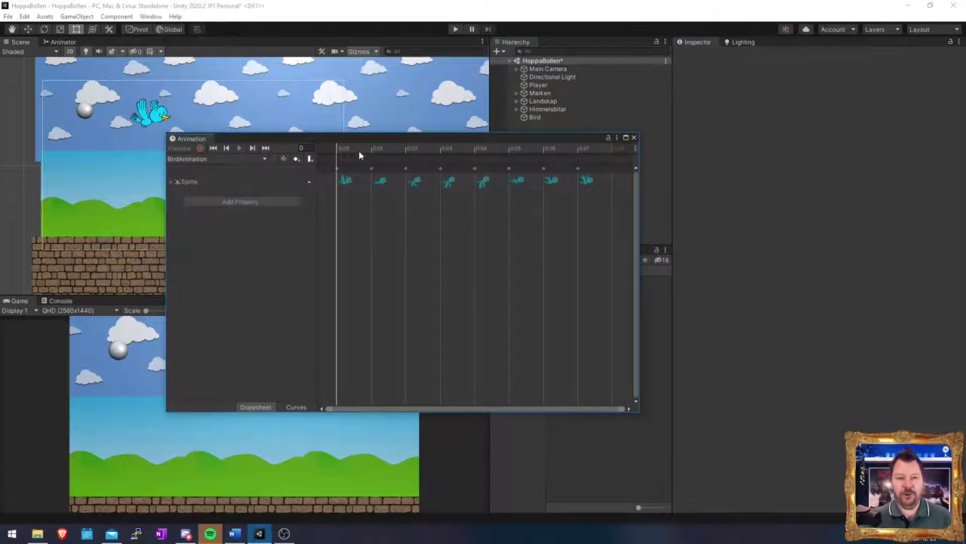
click(392, 151)
drag(414, 149, 339, 160)
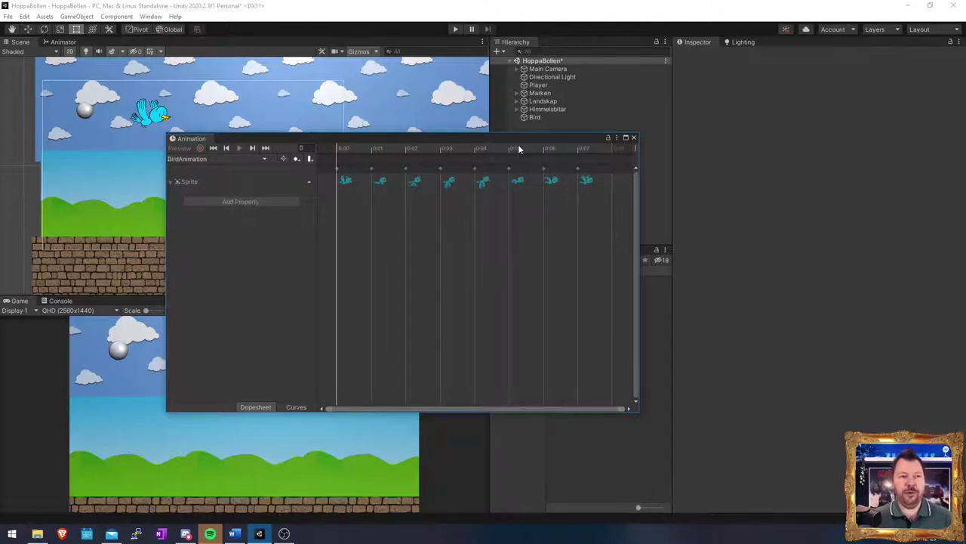
click(634, 137)
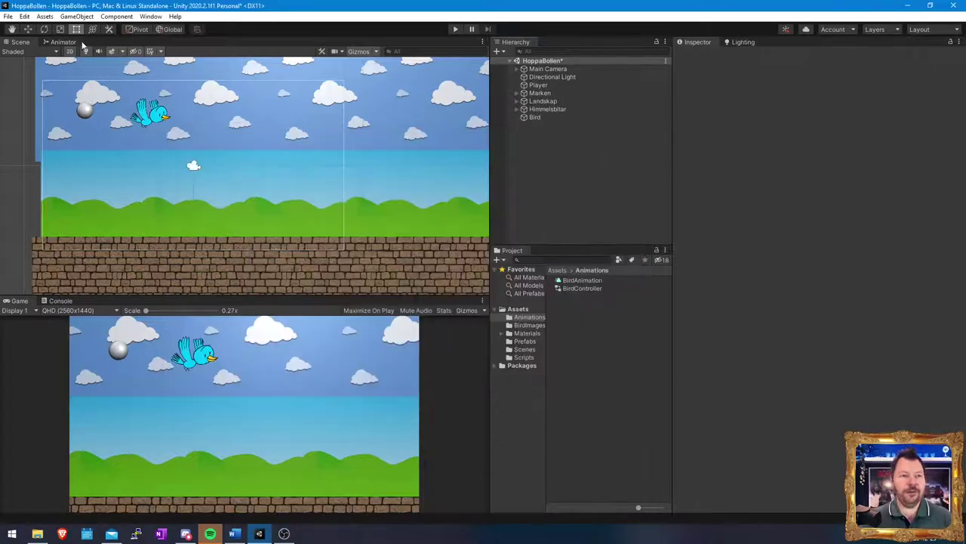
Step: Show BirdController's state graph and arrange it with BirdAnimation beside Entry and the Exit node above Any State
click(64, 41)
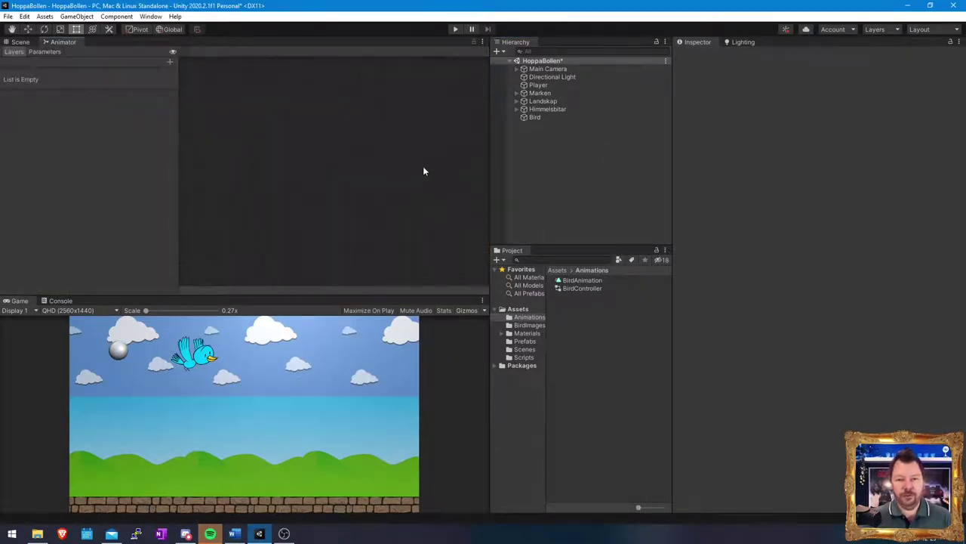
click(585, 289)
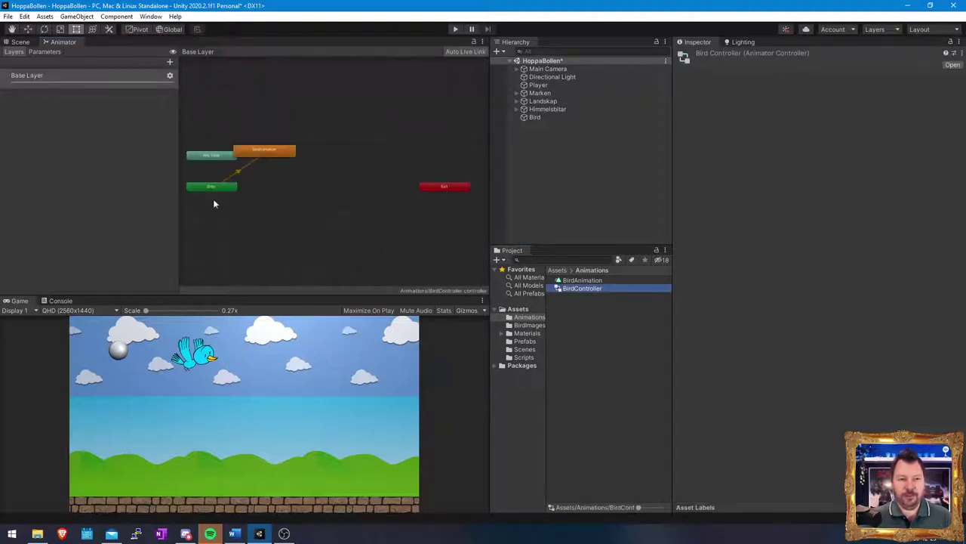
drag(272, 151, 331, 181)
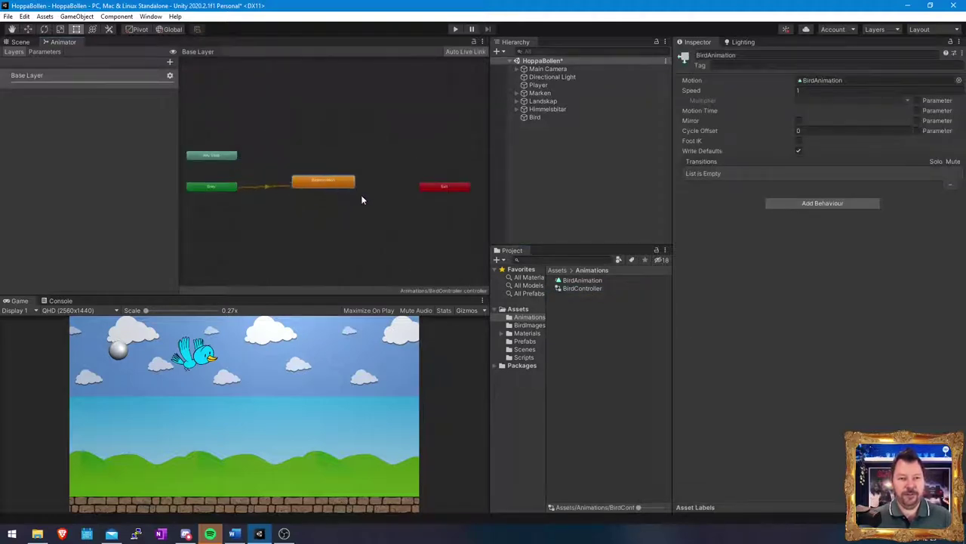
drag(462, 191, 227, 133)
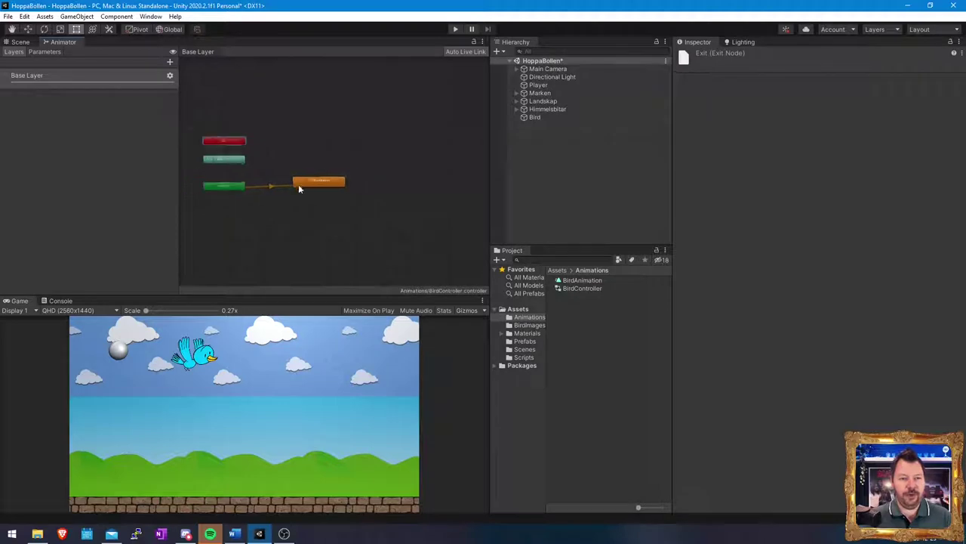
scroll(294, 179, down, 5)
scroll(286, 174, up, 3)
scroll(281, 162, up, 2)
scroll(373, 254, down, 3)
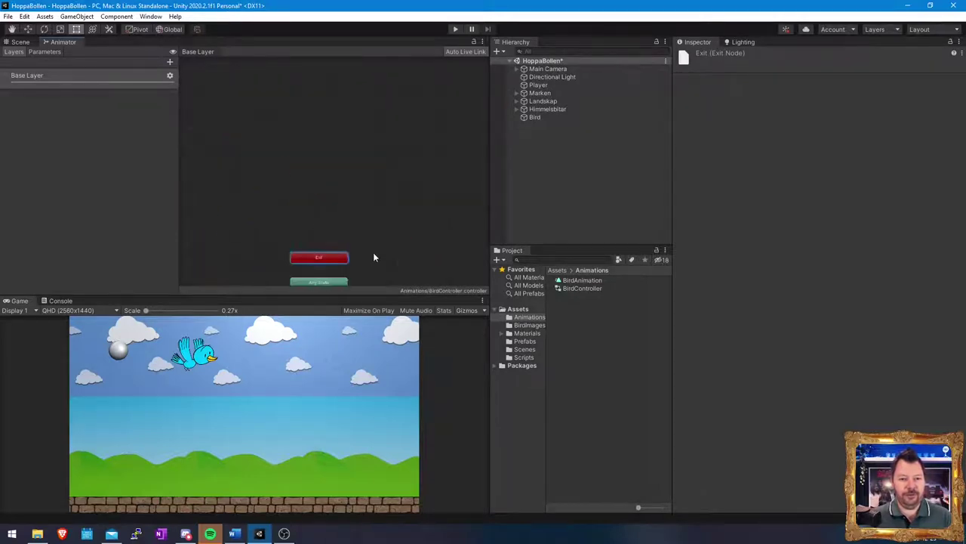
click(373, 246)
right_click(373, 209)
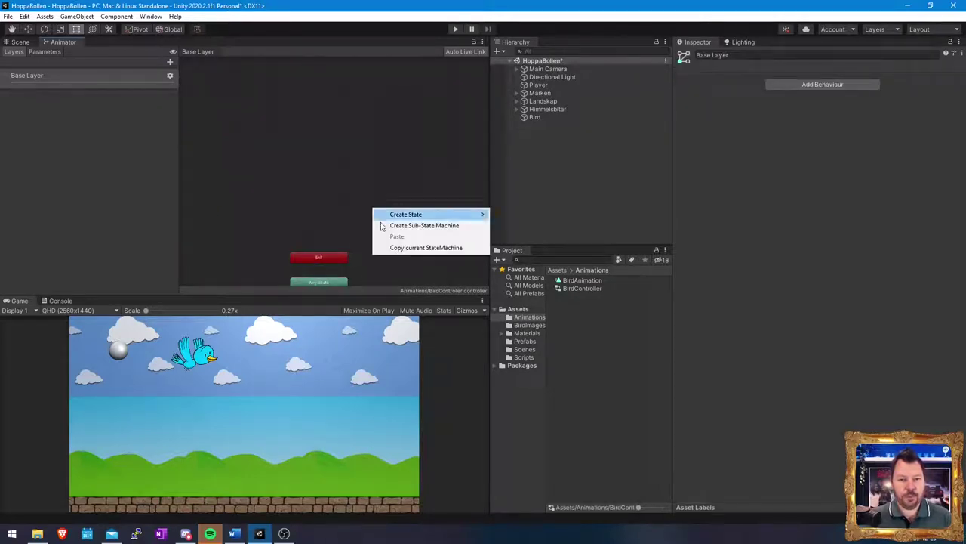
click(338, 212)
Step: Align the Entry node with the BirdAnimation state and bring BirdAnimation closer to it
key(a)
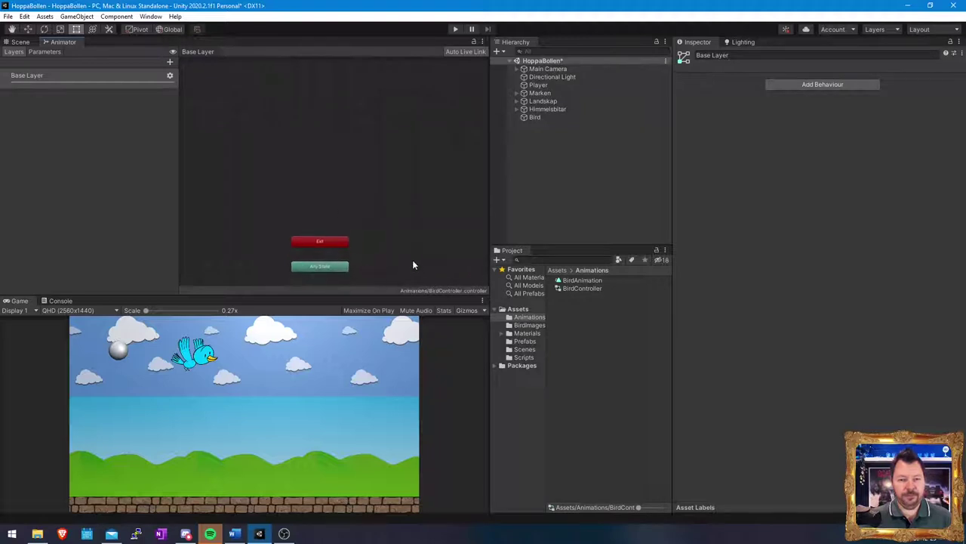
scroll(327, 215, up, 3)
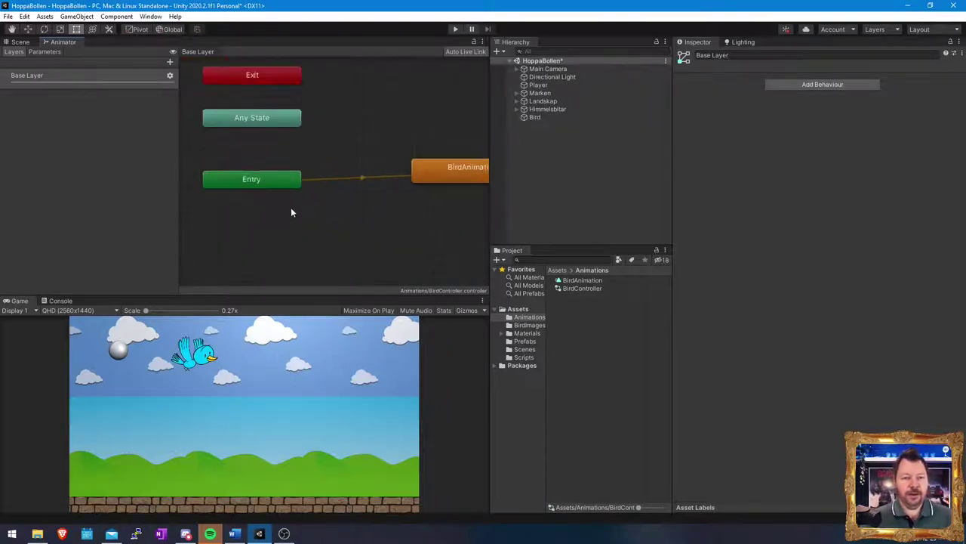
click(244, 174)
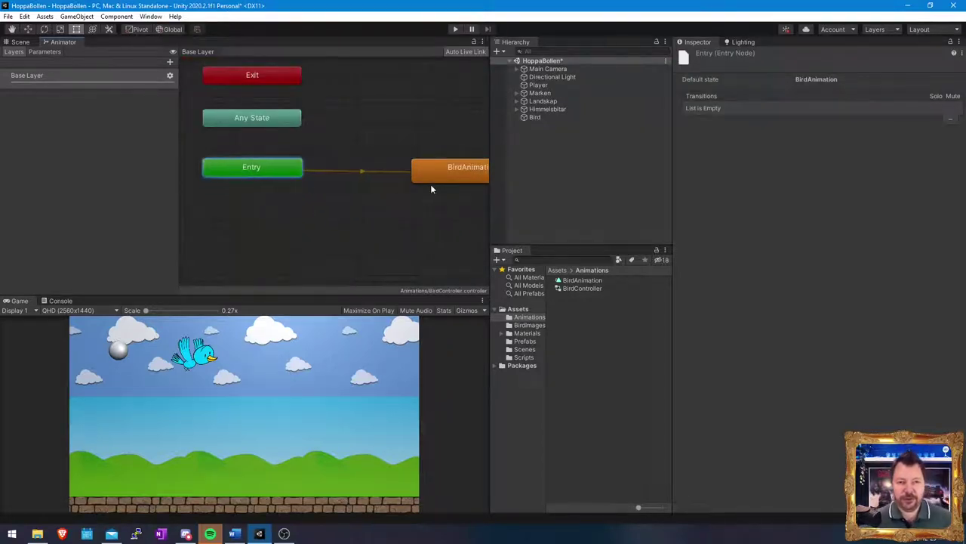
drag(429, 174, 379, 172)
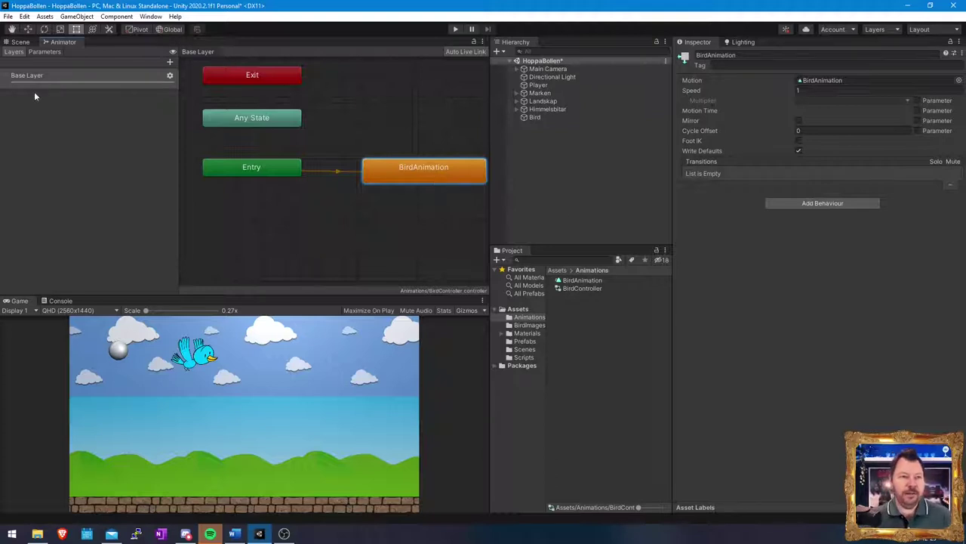
Step: Move the Bird in the scene away from the player to about X 5.91, Y 2.55, and test-run the game
click(19, 42)
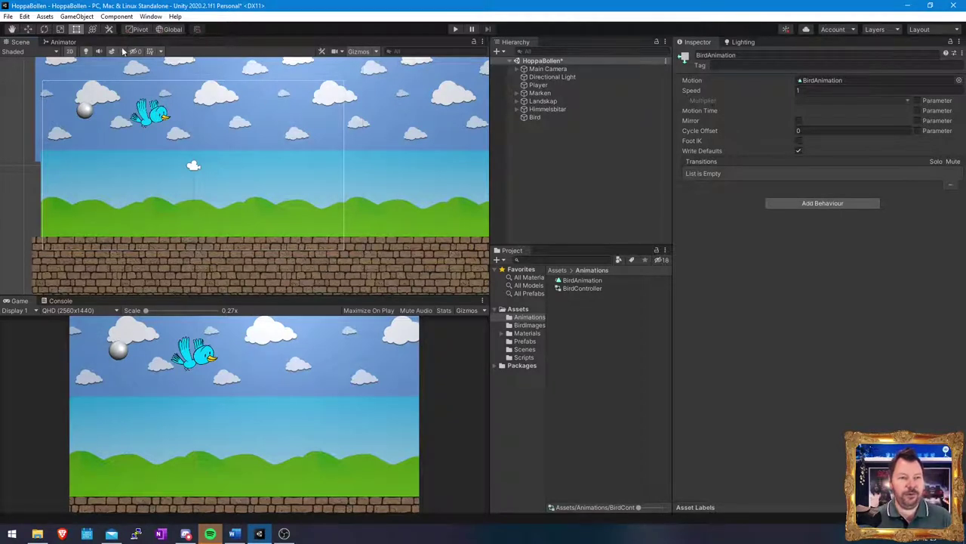
click(27, 29)
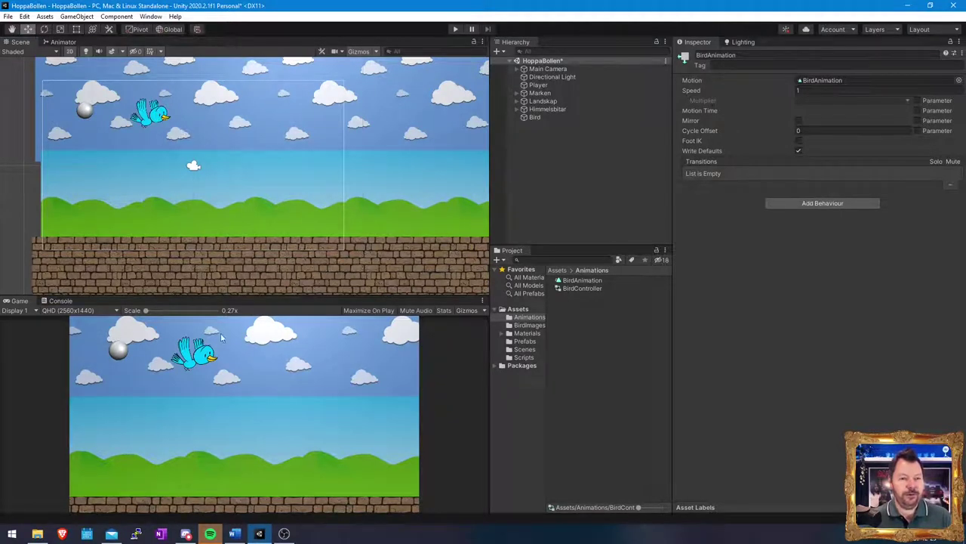
click(535, 117)
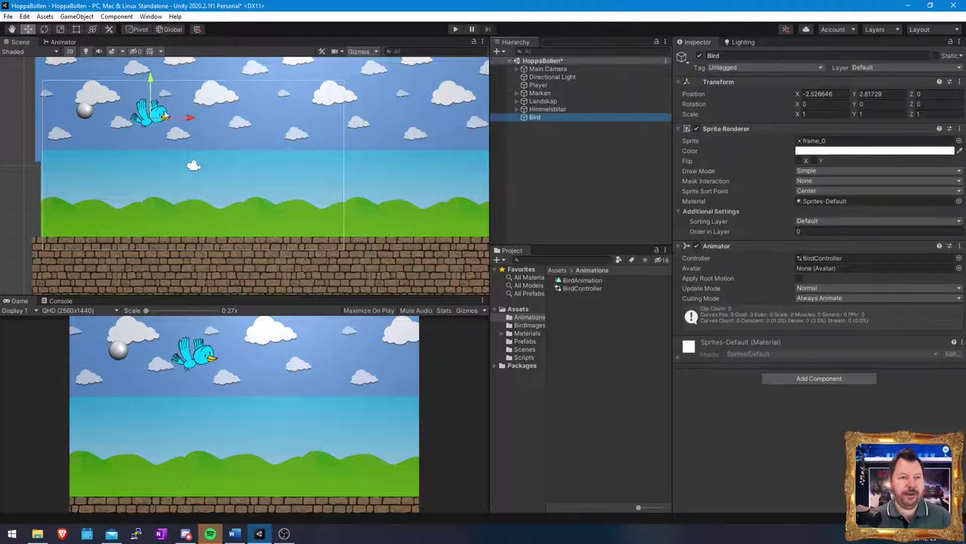
drag(163, 115, 308, 121)
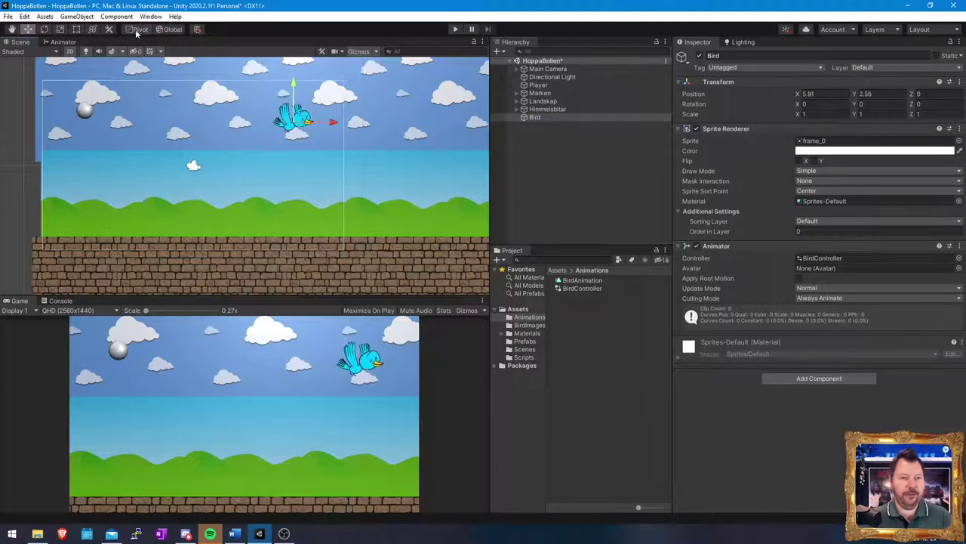
click(455, 29)
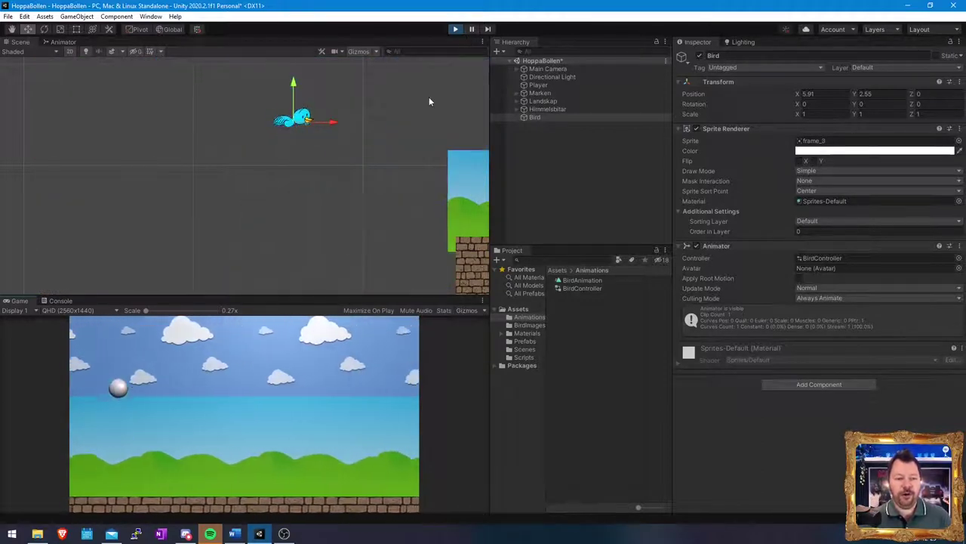
click(455, 30)
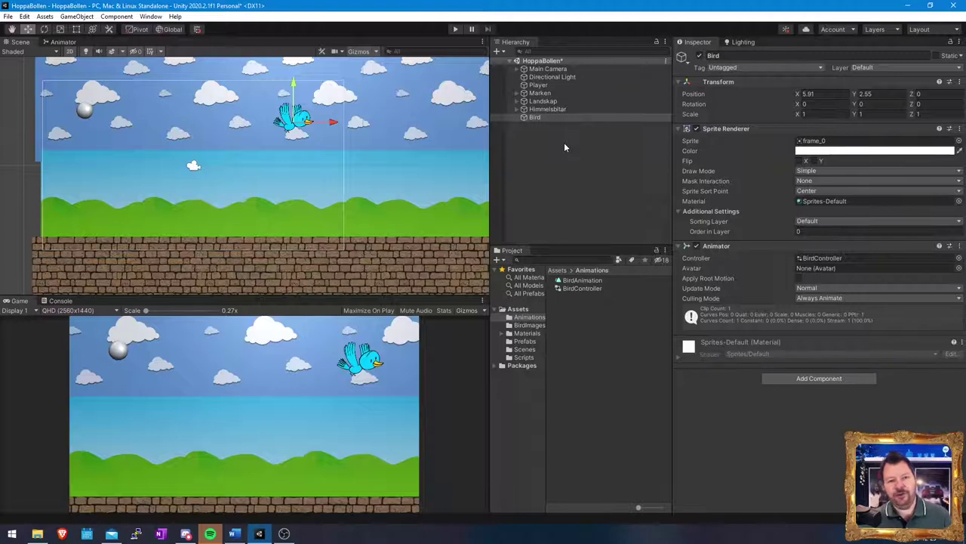
Step: Set the Bird's scale to 0.75 in X and Y, and test-run the game
click(597, 118)
click(823, 113)
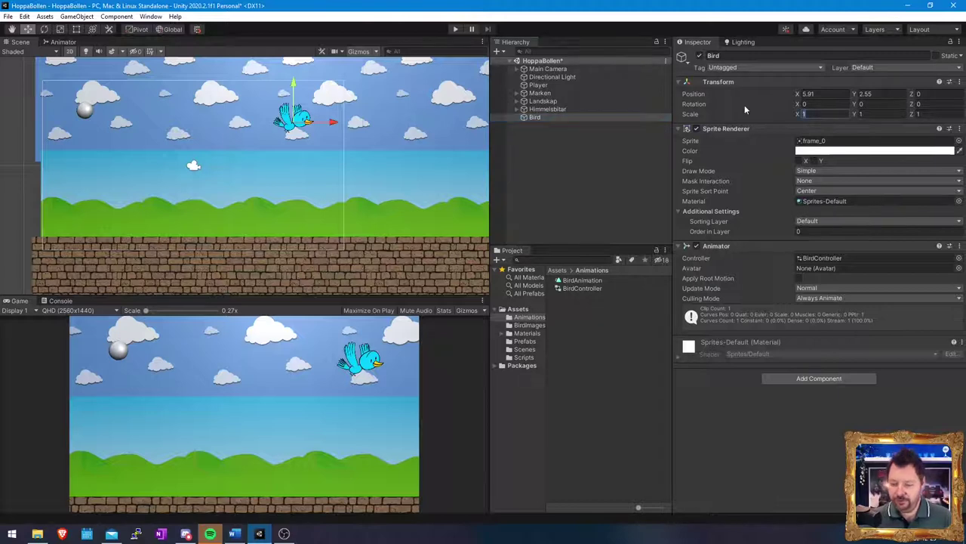
text(0.75)
key(Tab)
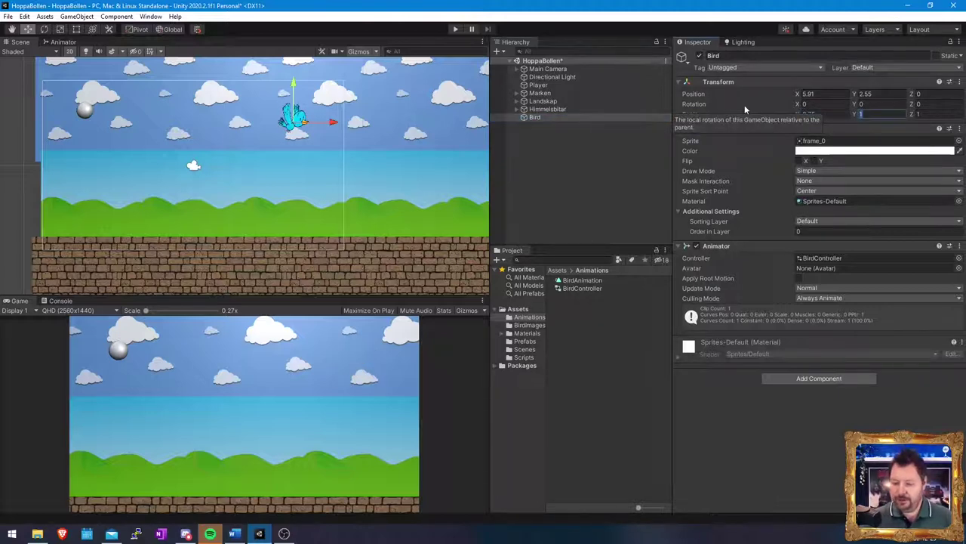
text(0.75)
key(Tab)
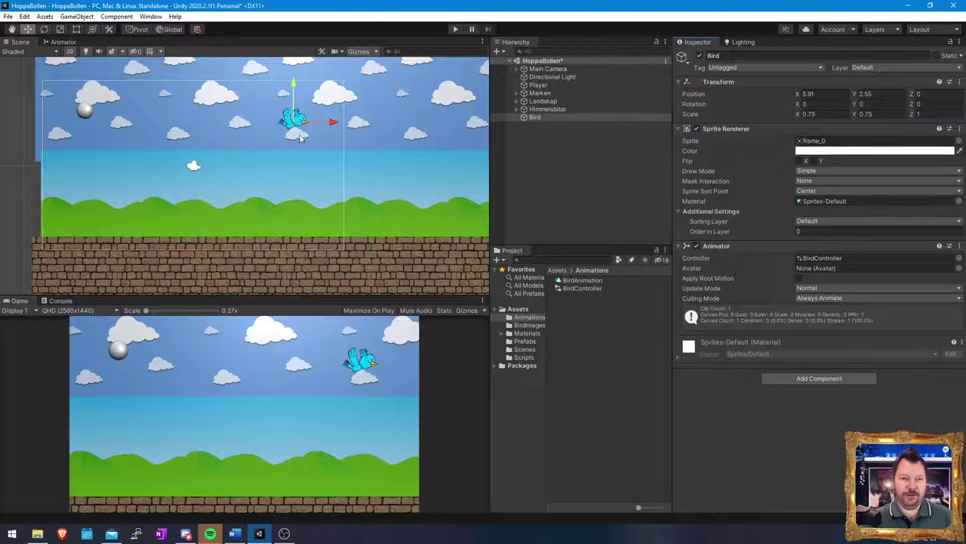
click(455, 29)
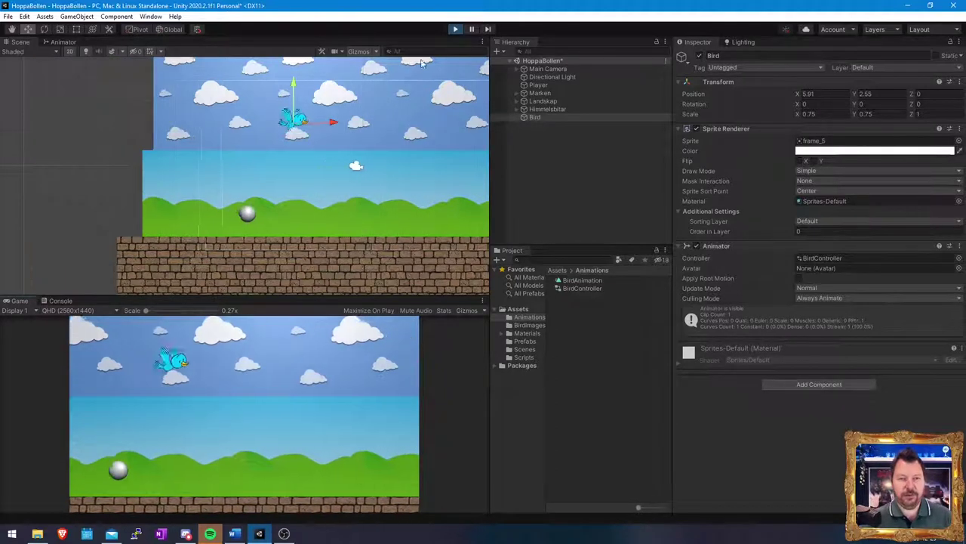
click(455, 30)
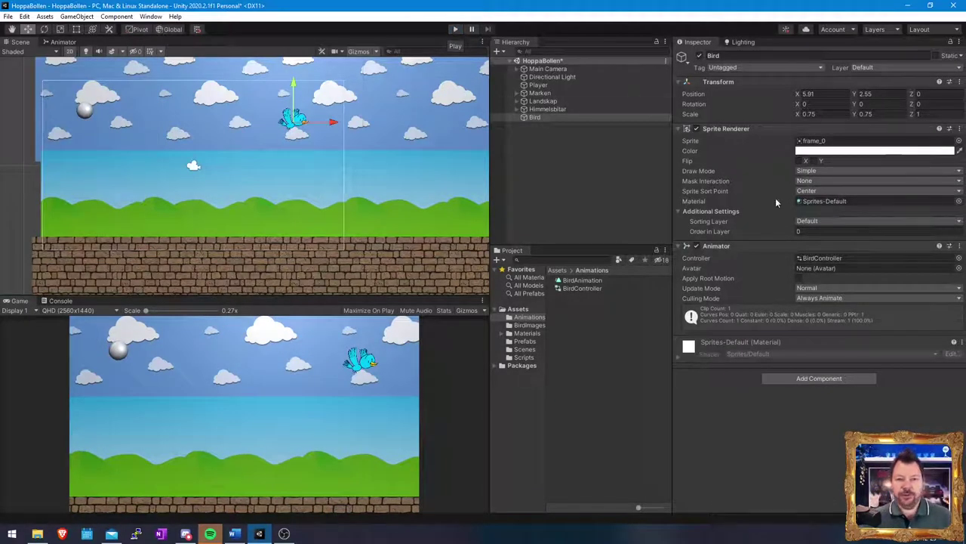
Step: Compare the components of the Player object with those of the Bird object
click(560, 87)
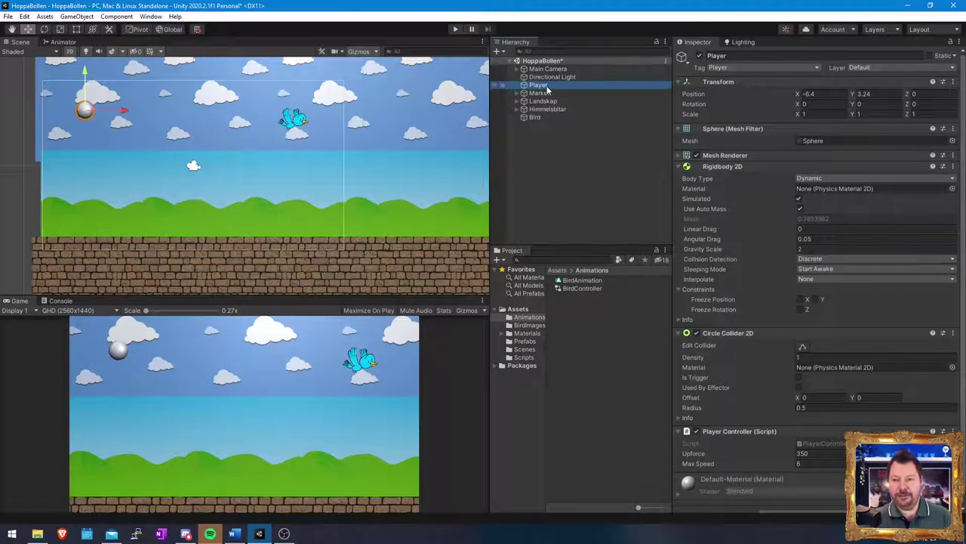
click(542, 117)
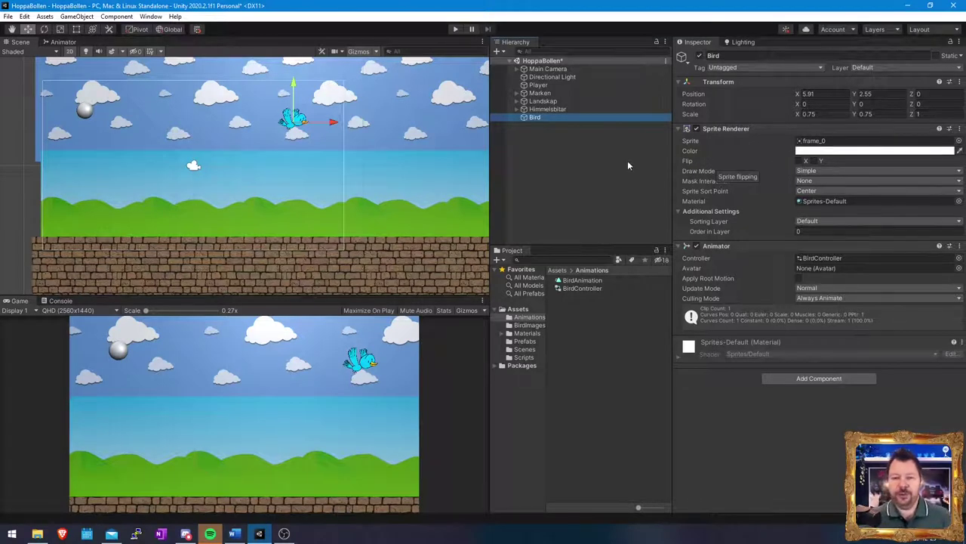
click(551, 85)
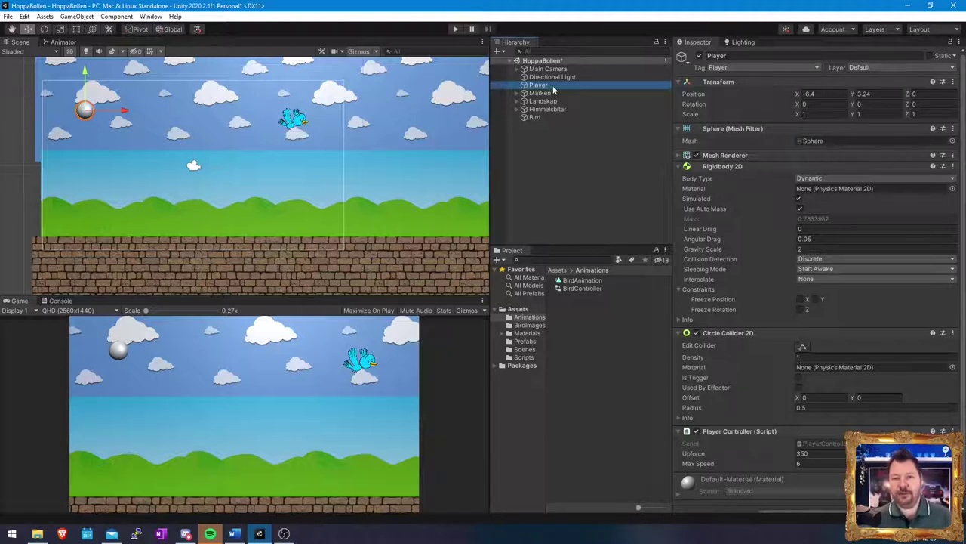
Step: Copy the Rigidbody 2D component from the Player and paste it as a new component on the Bird
click(603, 133)
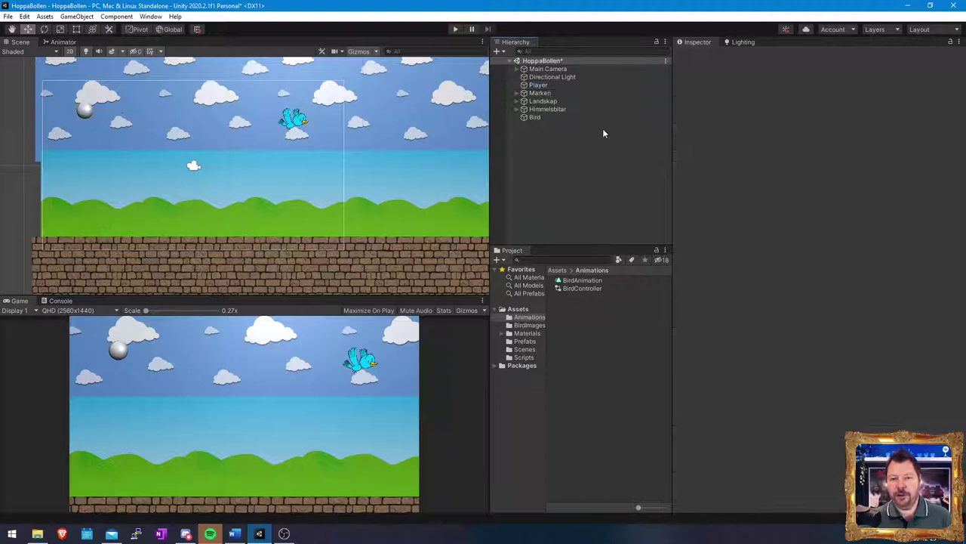
click(575, 85)
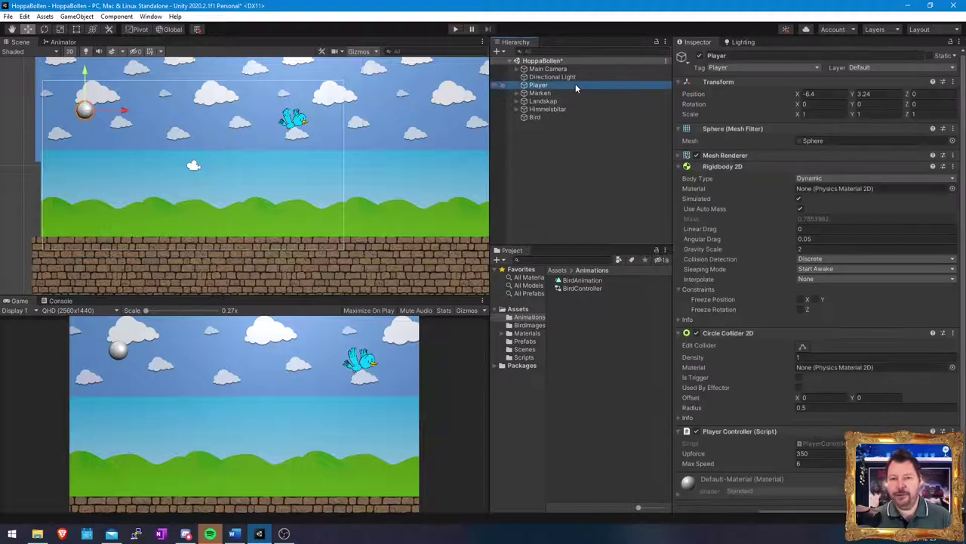
click(953, 167)
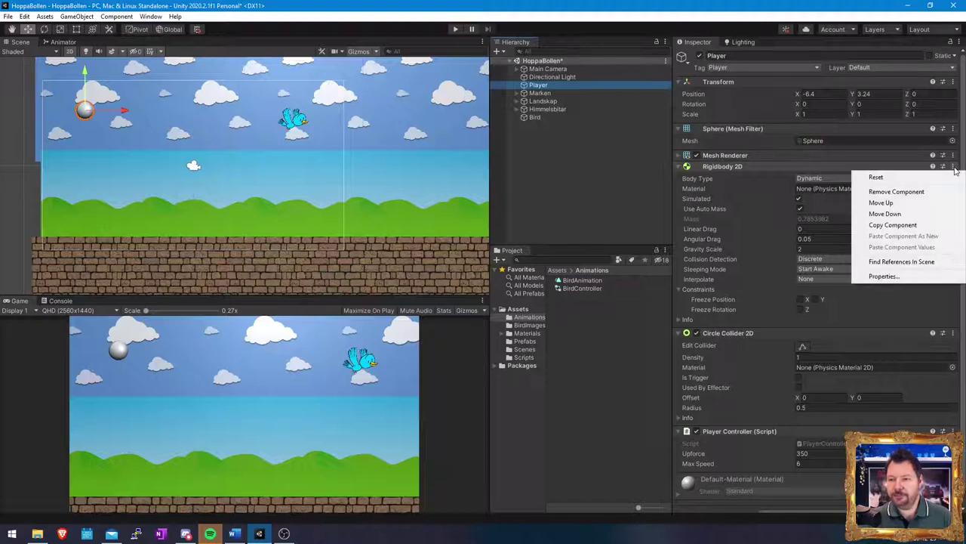
click(926, 227)
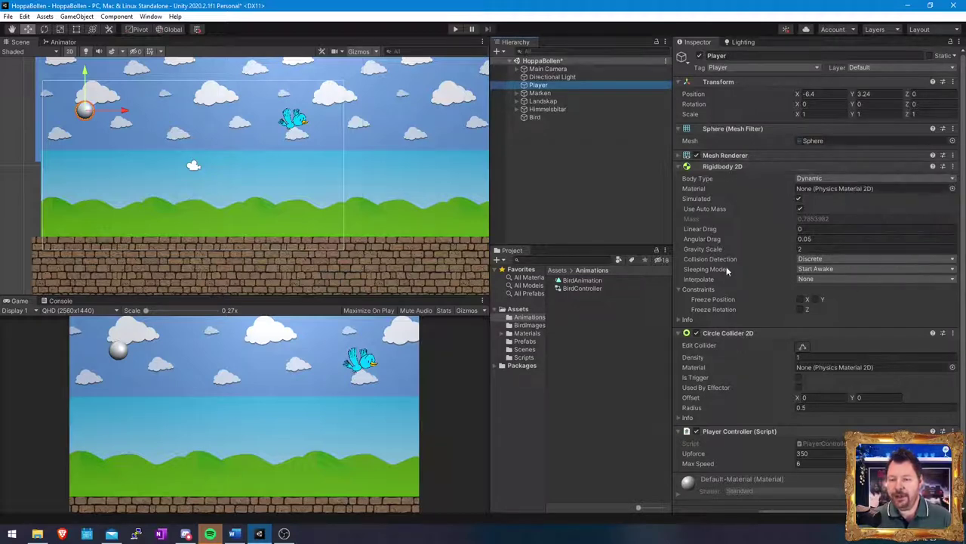
click(547, 116)
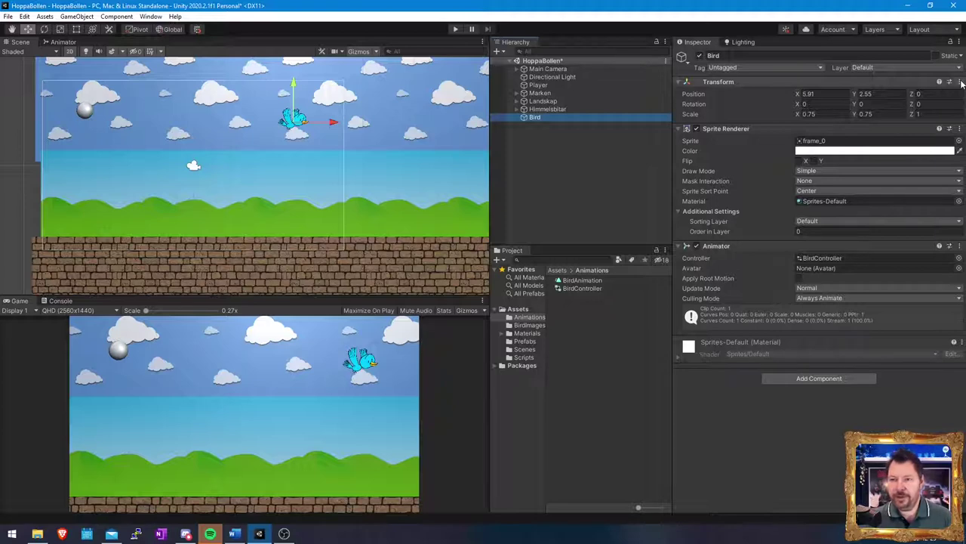
click(960, 81)
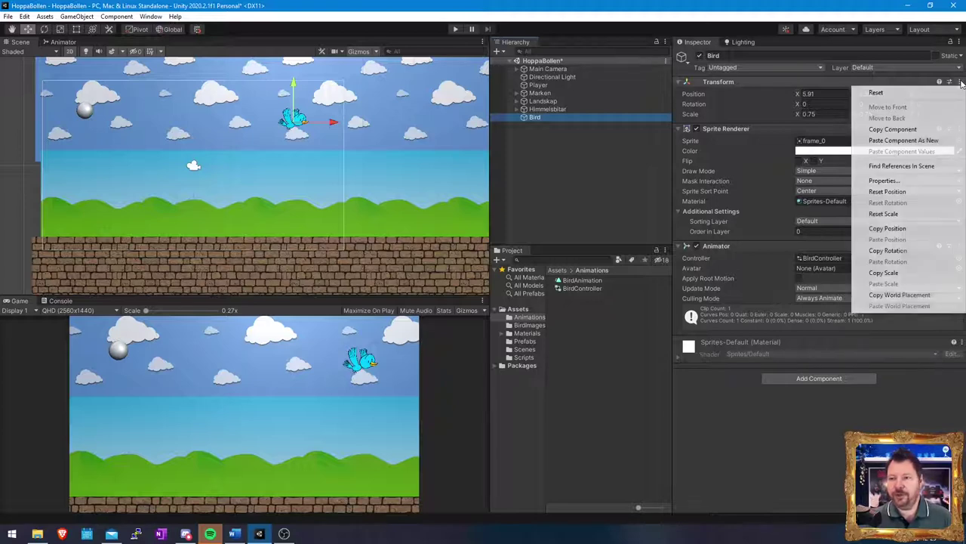
click(947, 142)
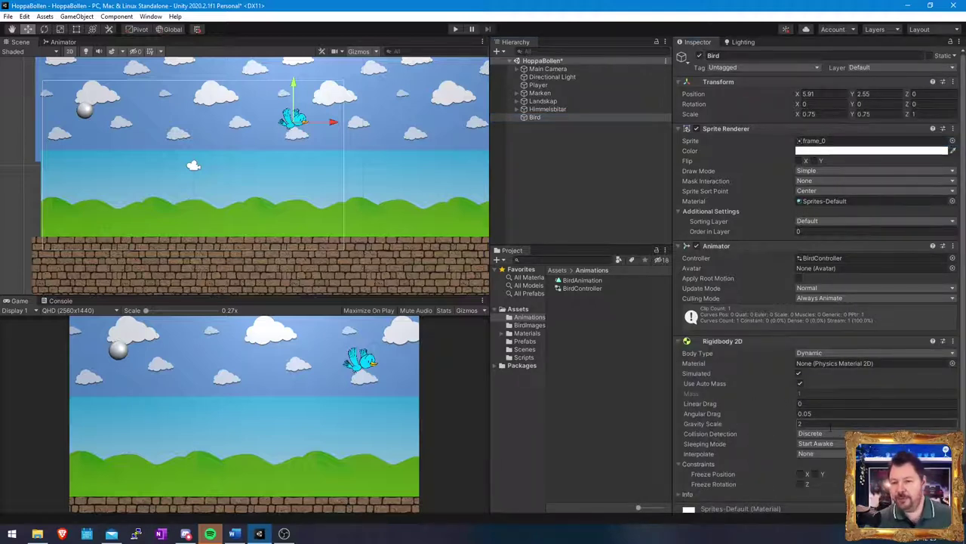
Step: Copy the Player's Circle Collider 2D component and paste it as new on the Bird
click(553, 85)
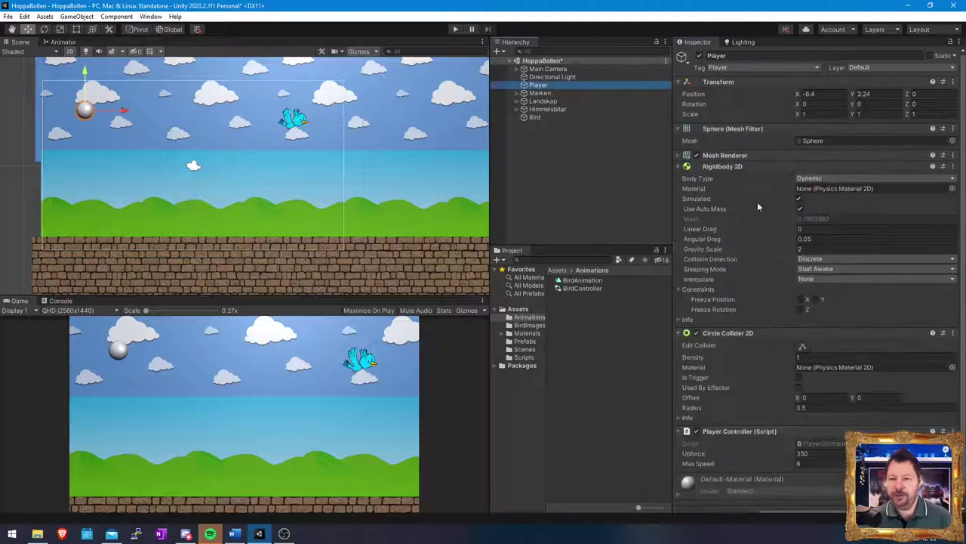
click(953, 333)
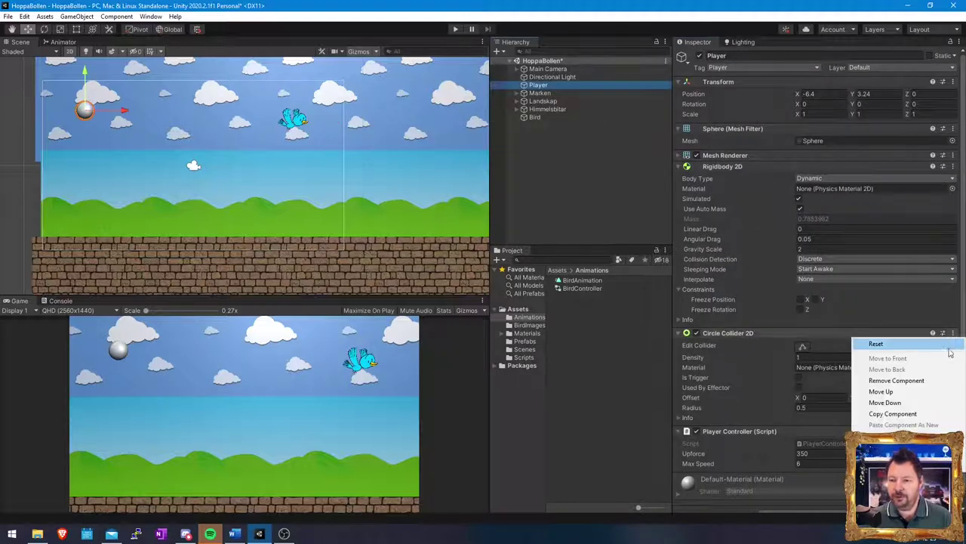
click(893, 414)
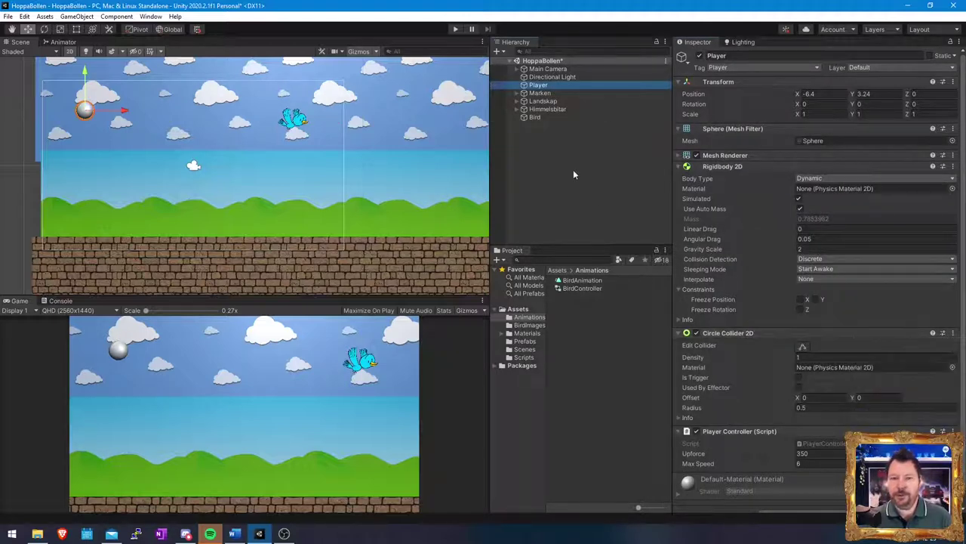
click(554, 109)
click(553, 118)
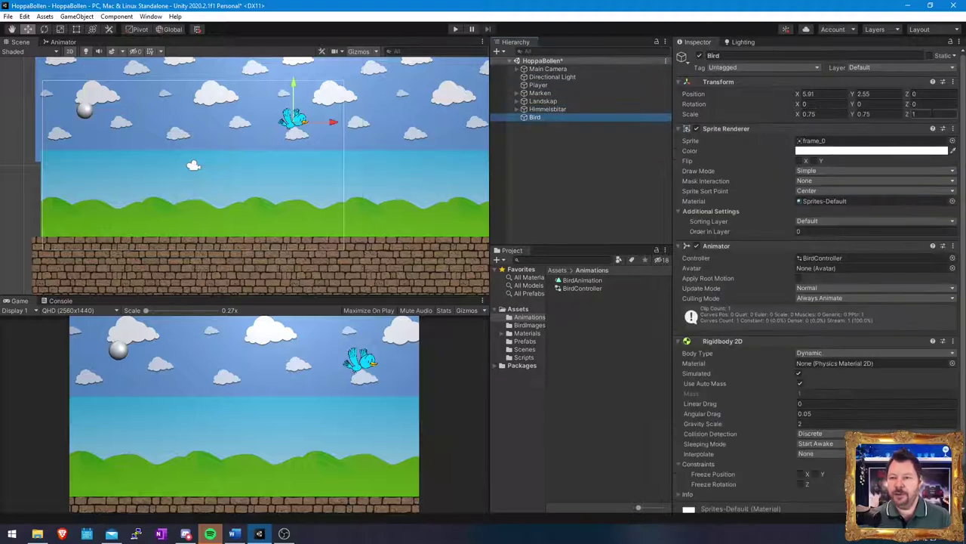
click(953, 81)
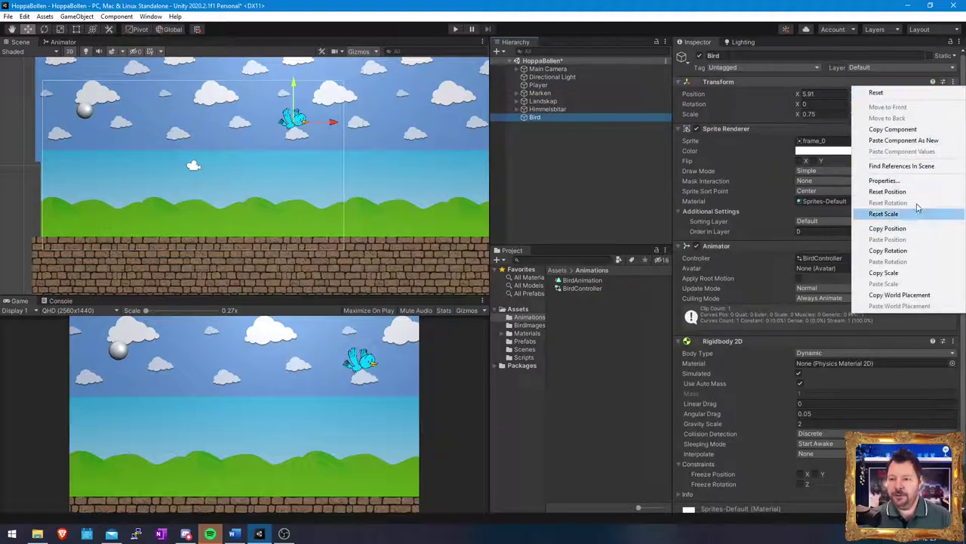
click(924, 142)
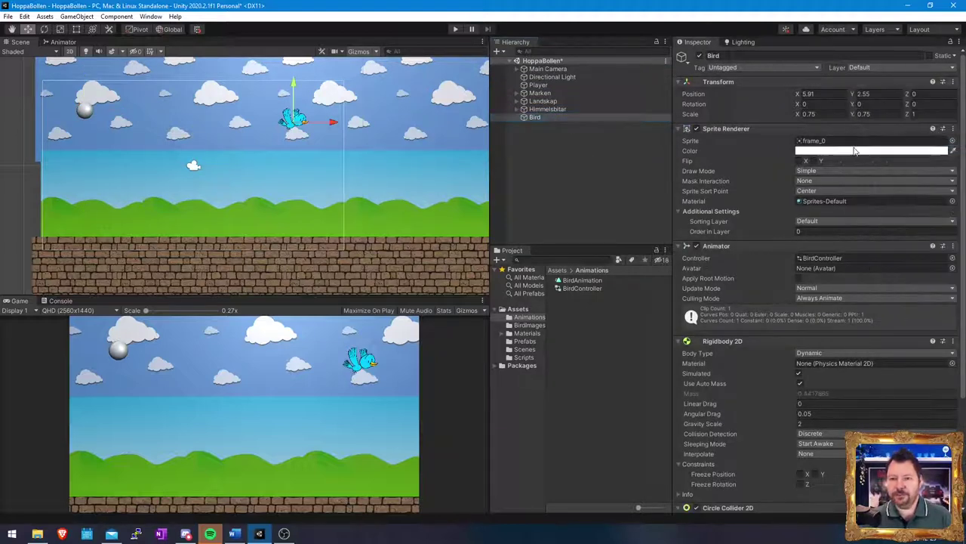
Step: Copy the Player Controller script component from the Player and paste it as new on the Bird
click(545, 84)
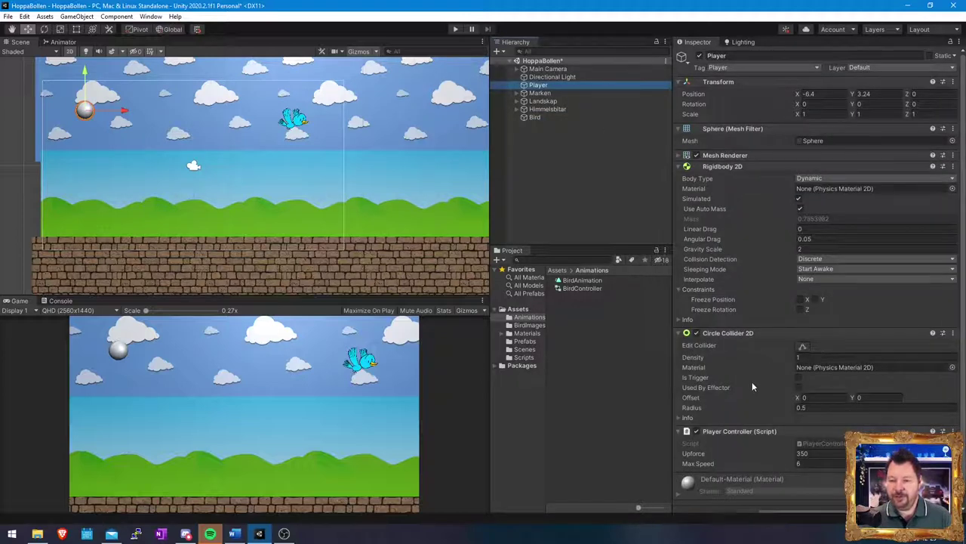
scroll(760, 378, down, 1)
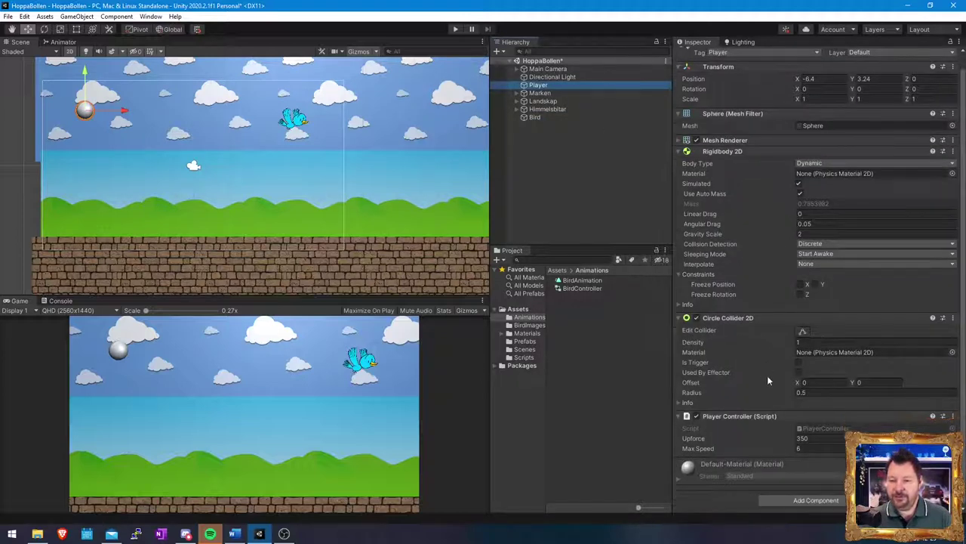
click(952, 416)
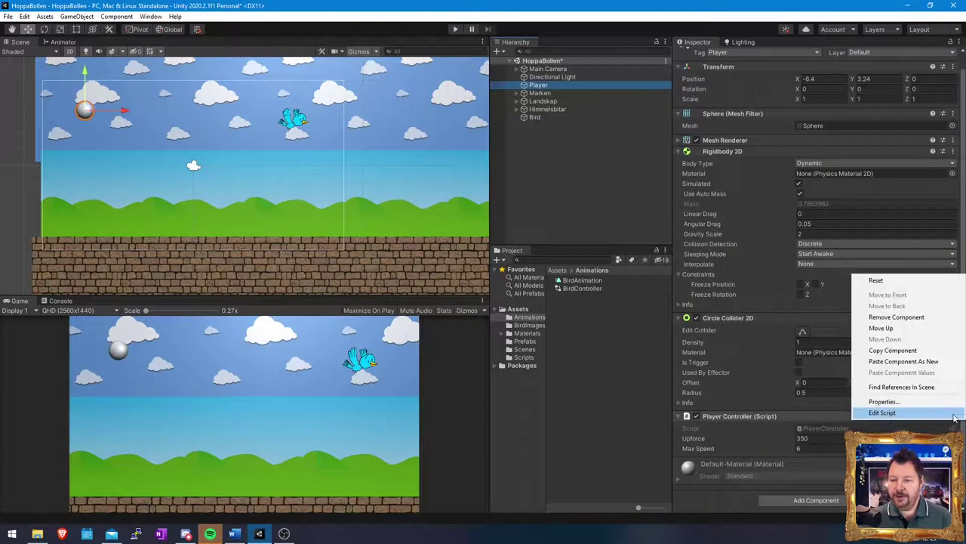
click(893, 350)
click(575, 117)
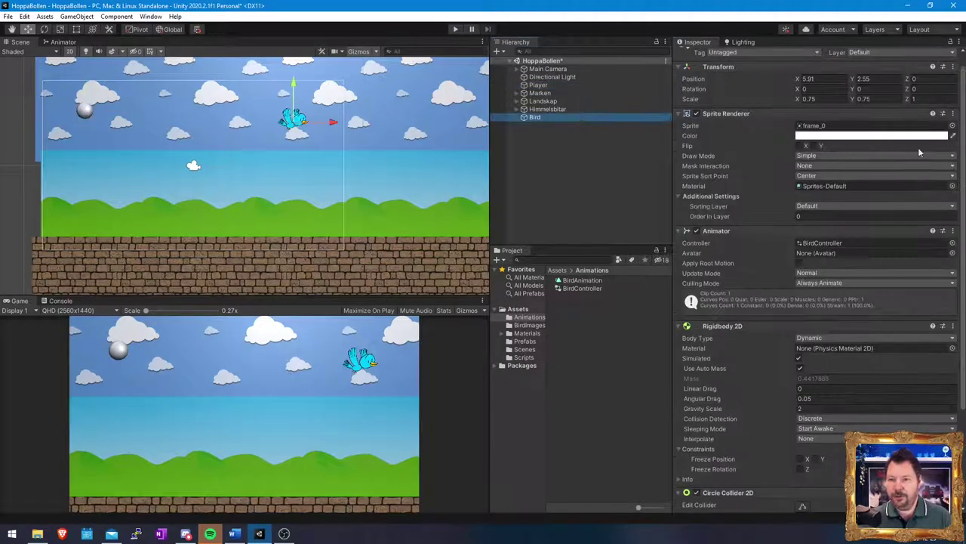
scroll(957, 89, up, 1)
click(954, 83)
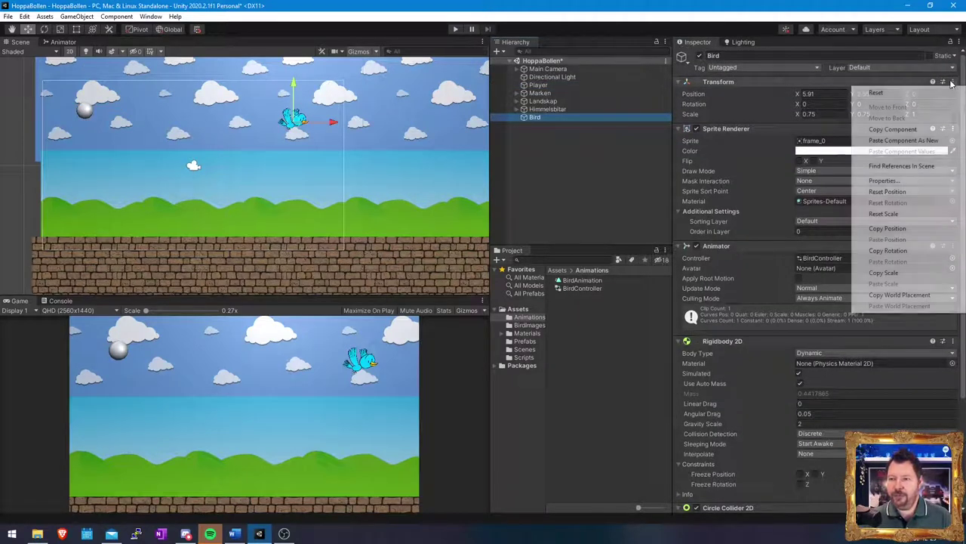
click(919, 142)
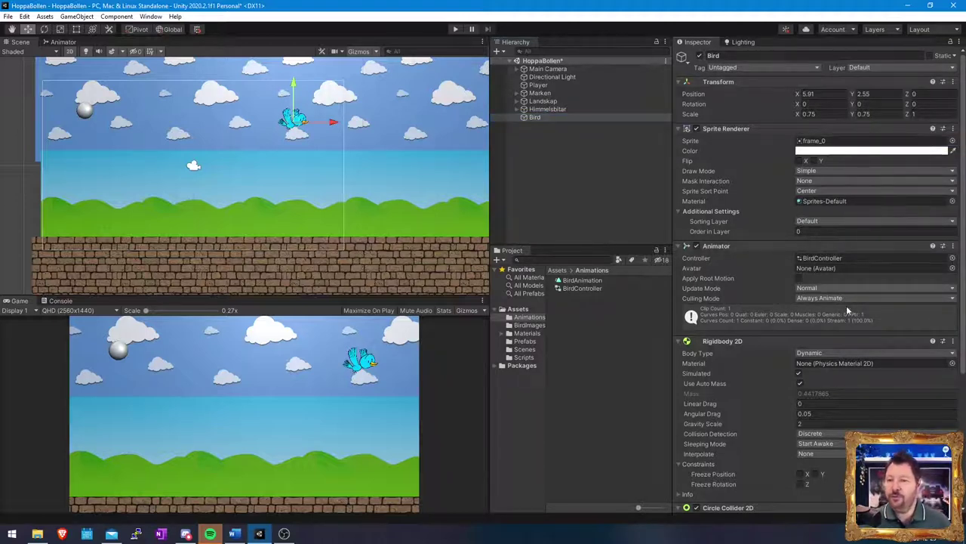
Step: Assign the Player tag to the Bird and deactivate the Player object
click(563, 117)
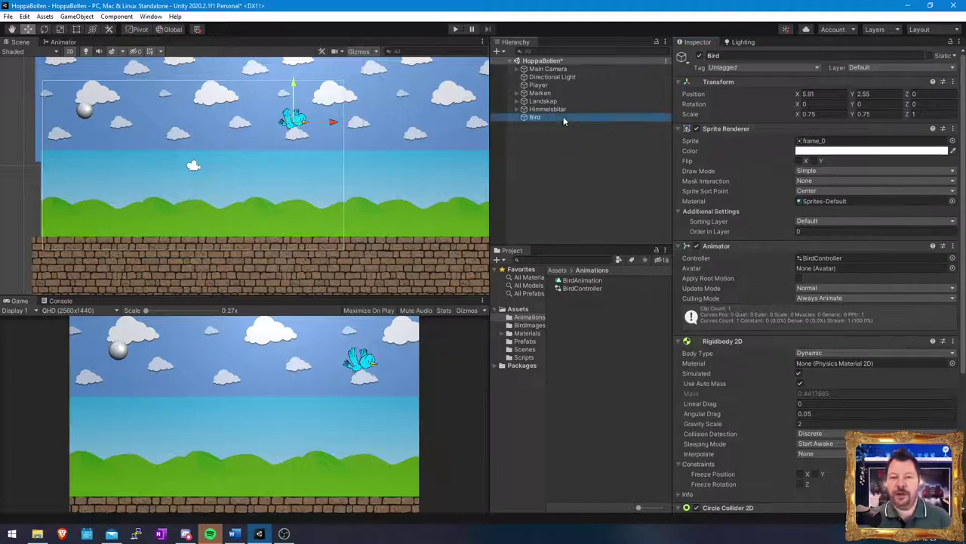
click(785, 68)
click(751, 136)
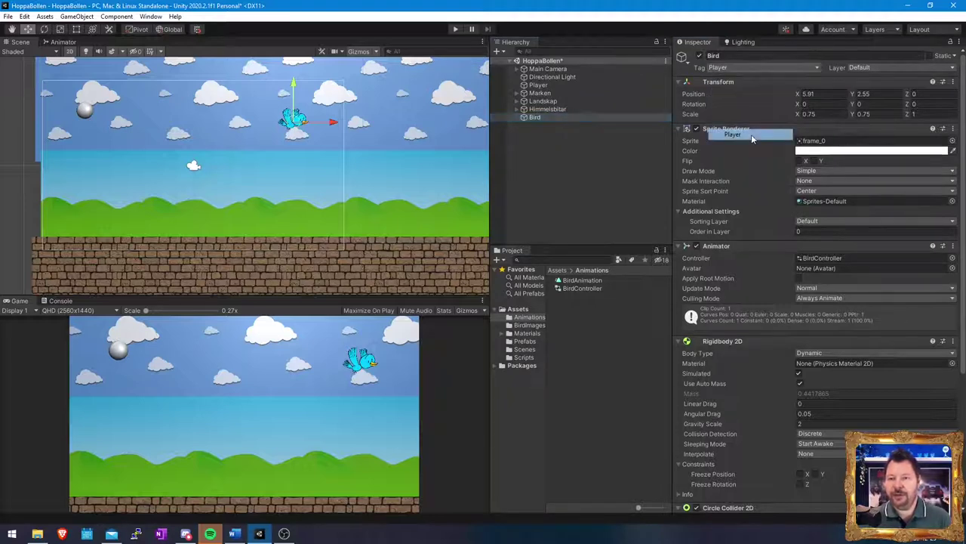
click(556, 86)
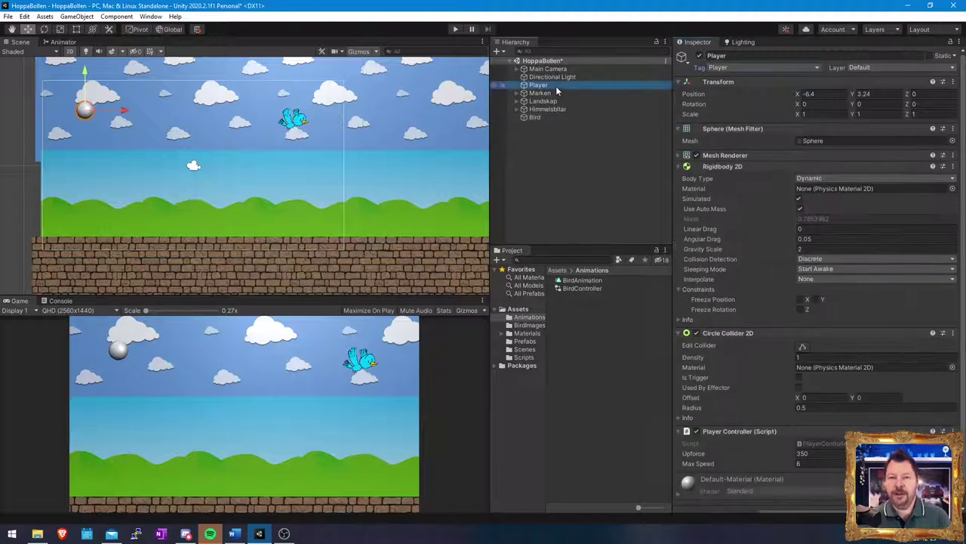
click(700, 57)
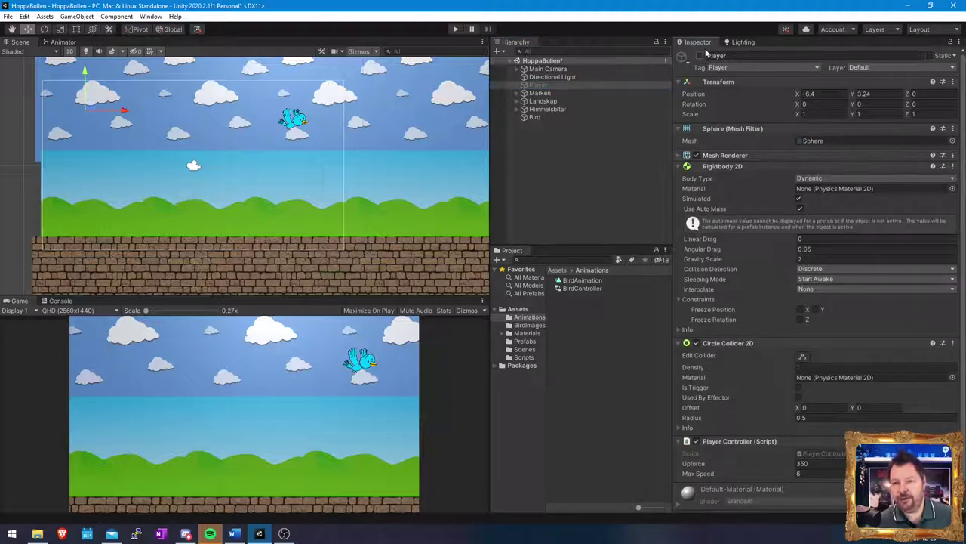
Step: Move the Bird horizontally to the ball's former starting area at about X -5.78, and test-run the game with a jump
click(574, 118)
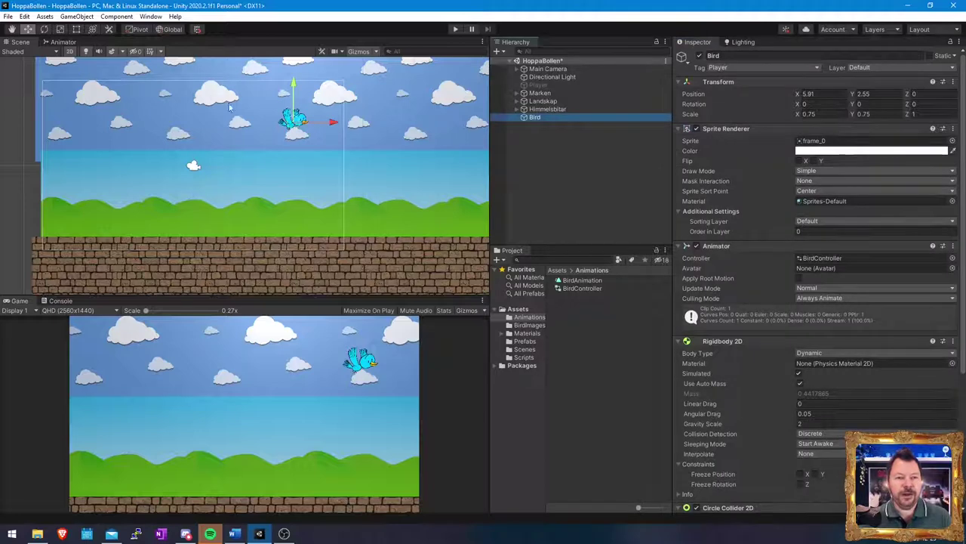
drag(332, 121, 135, 121)
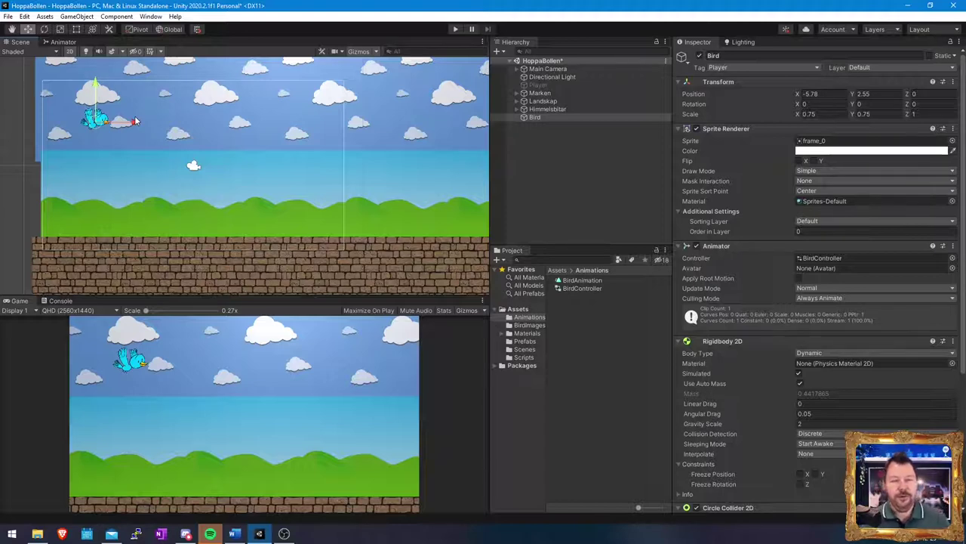
click(566, 164)
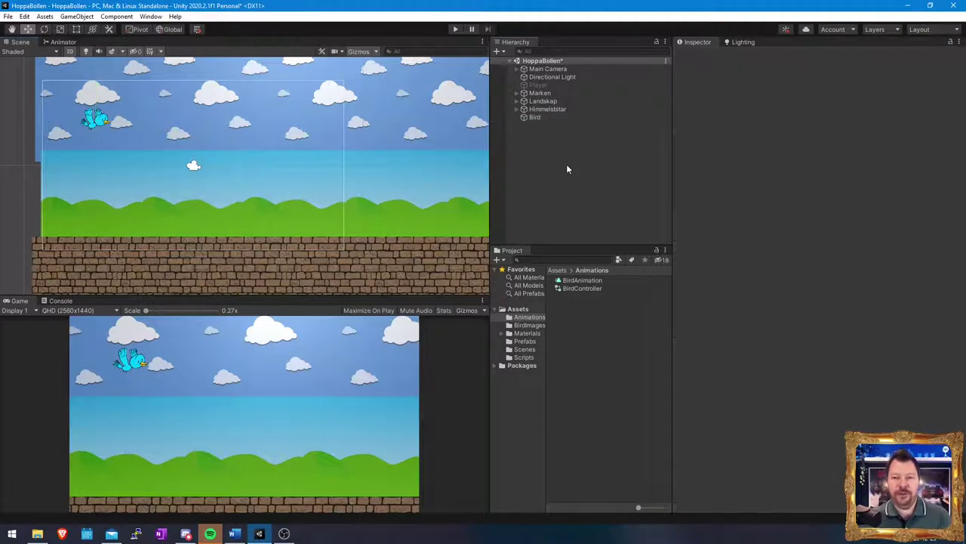
click(455, 29)
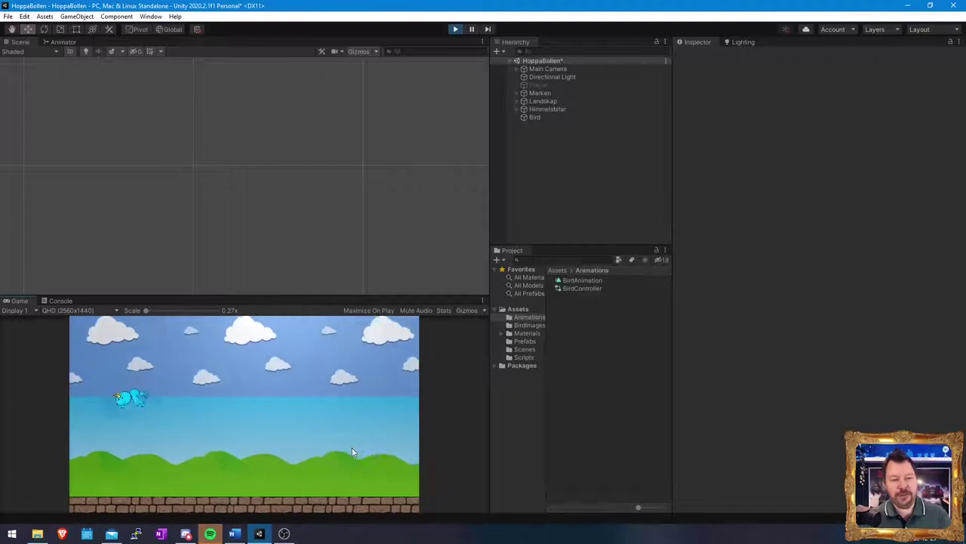
click(352, 446)
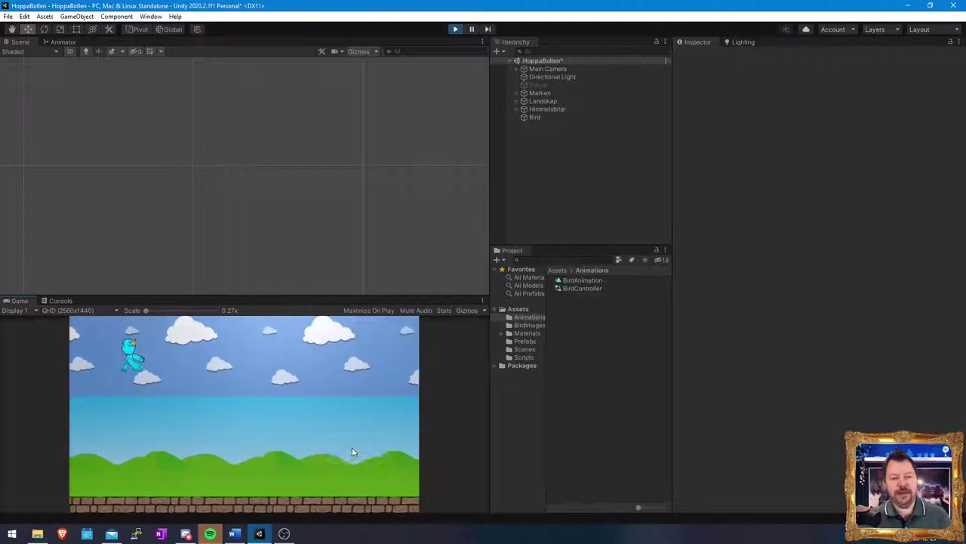
click(456, 29)
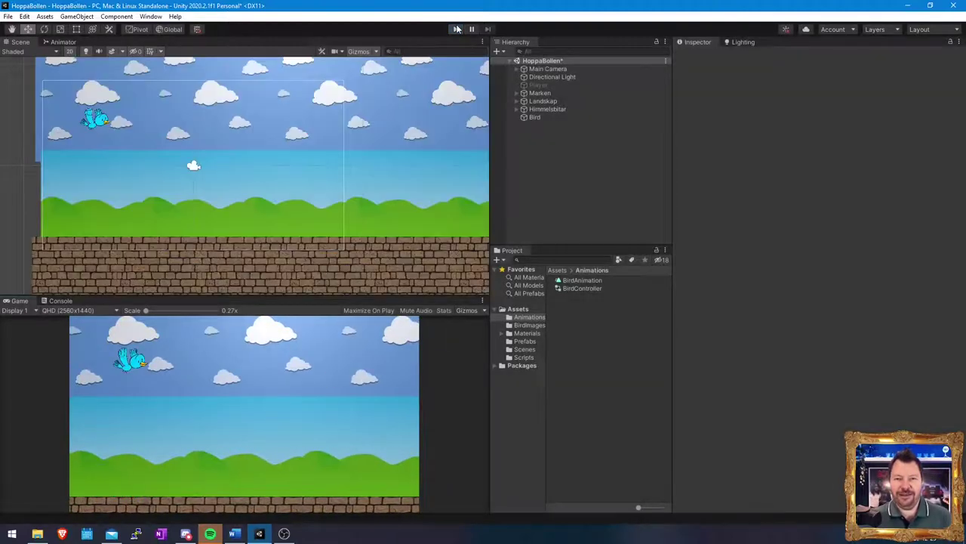
Step: Review the Bird's components, test-run the game with repeated jumps to keep the Bird flying, and stop the run
click(567, 118)
scroll(775, 373, down, 5)
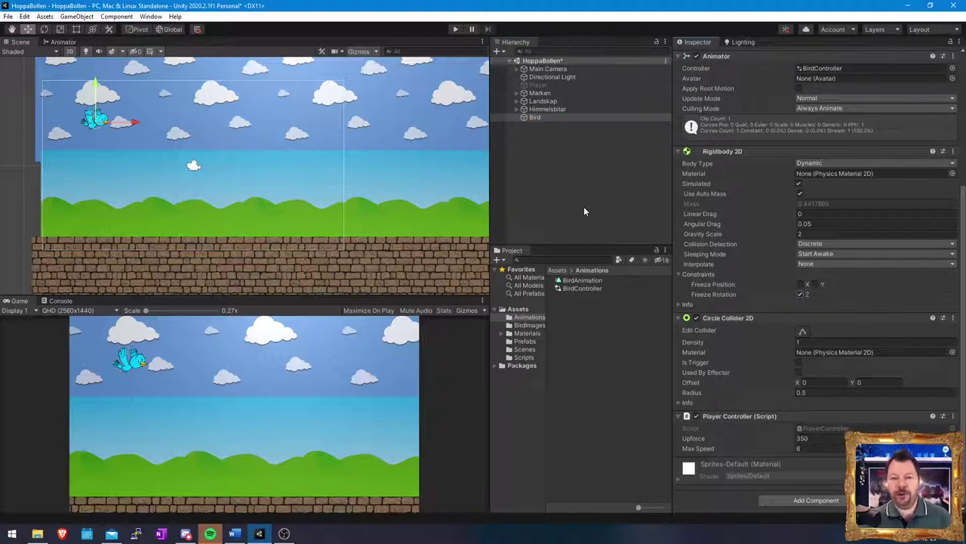
click(455, 30)
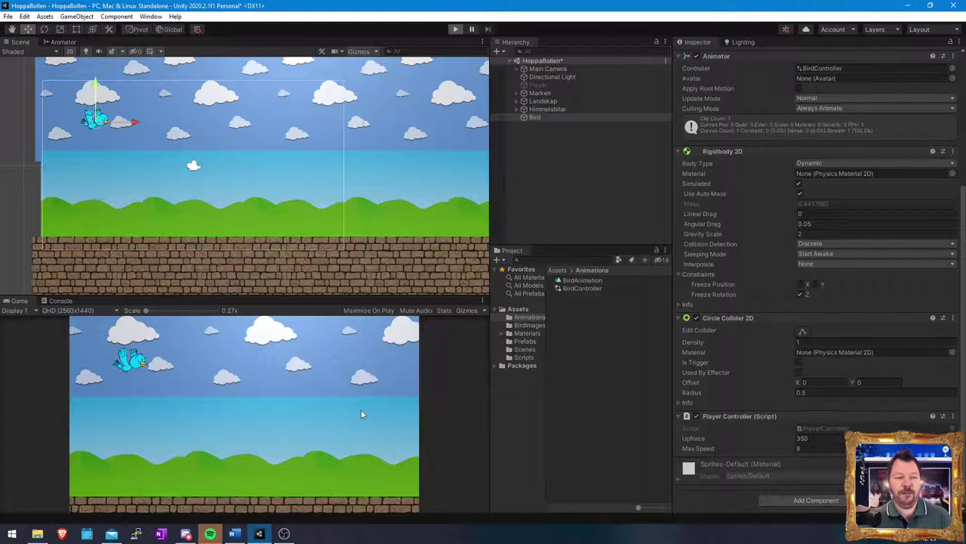
key(space)
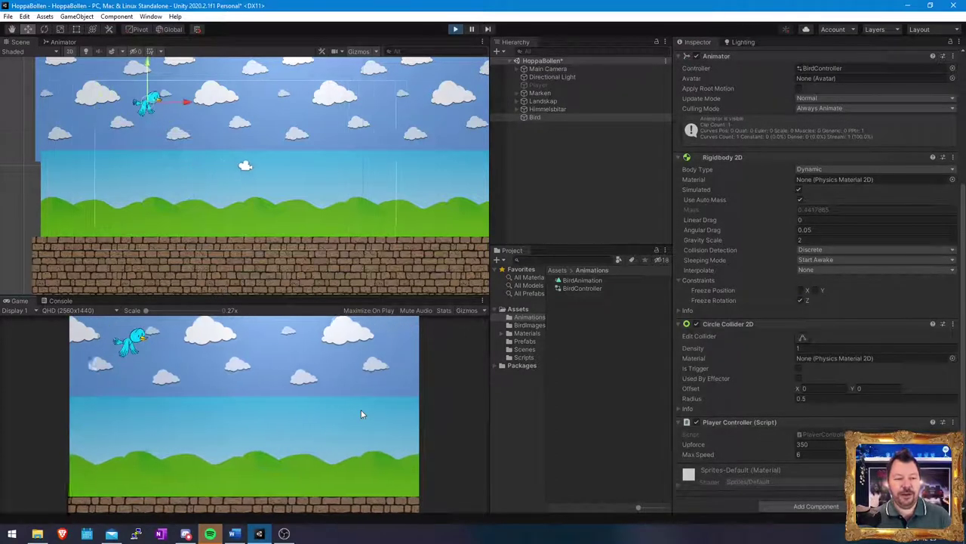
key(space)
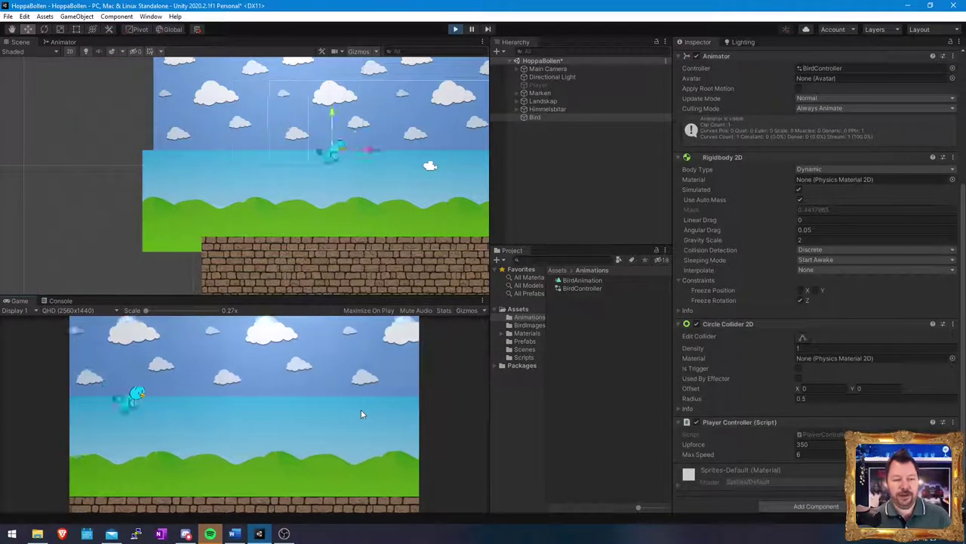
key(space)
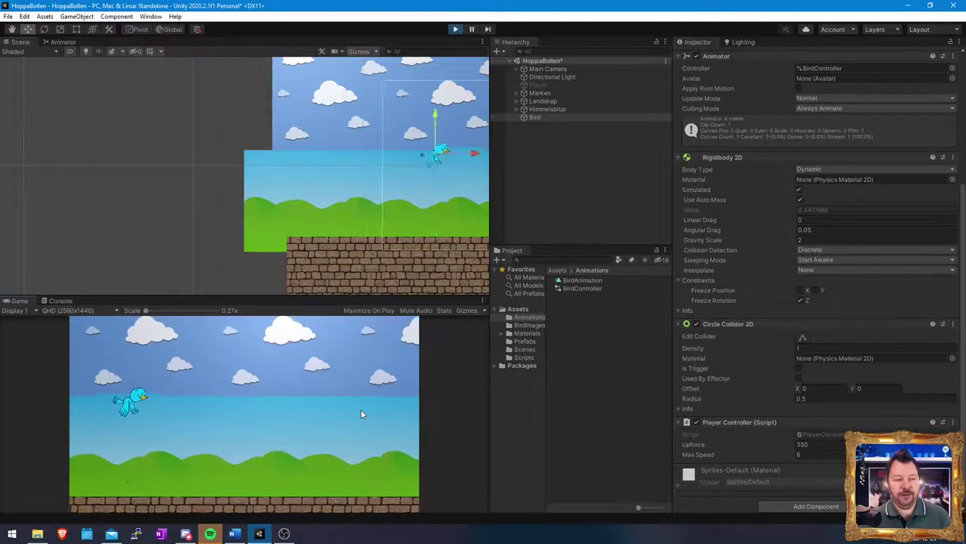
key(space)
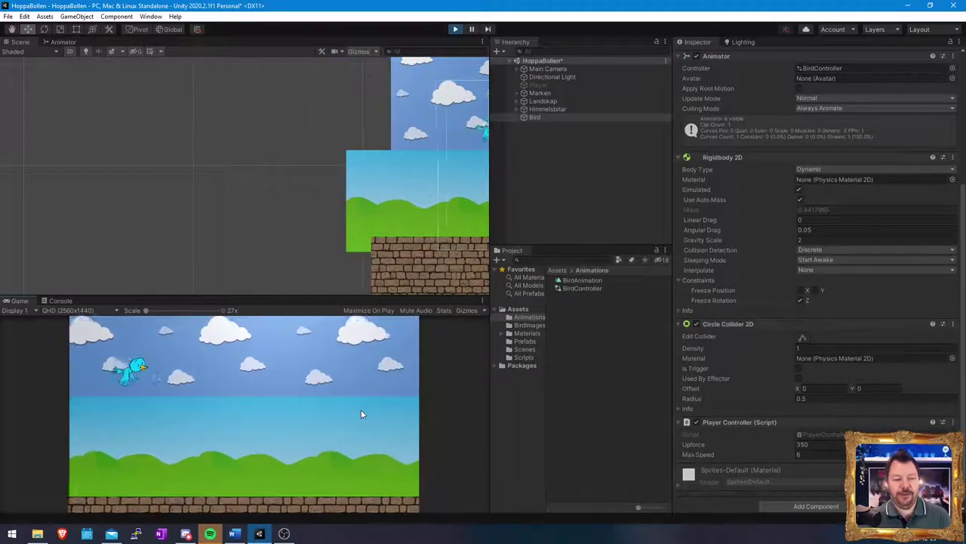
key(space)
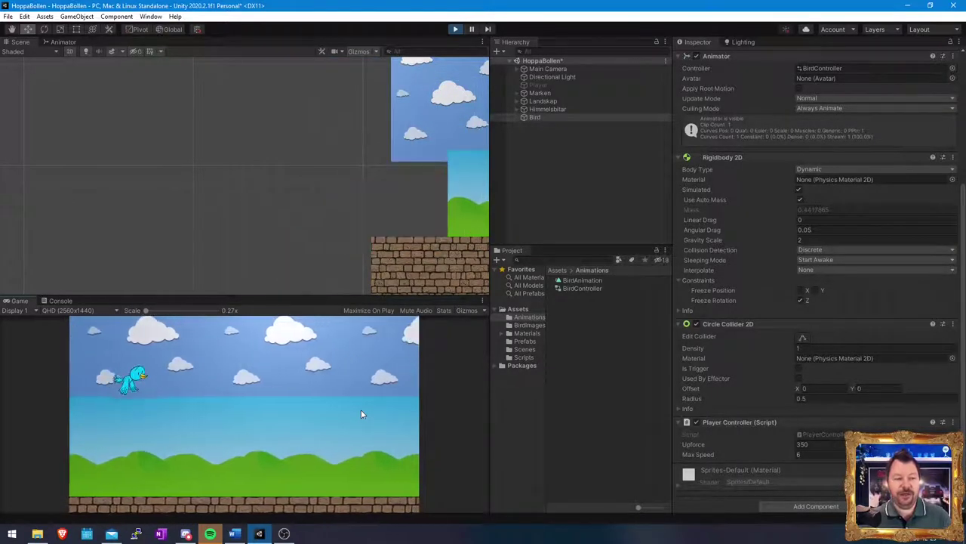
key(space)
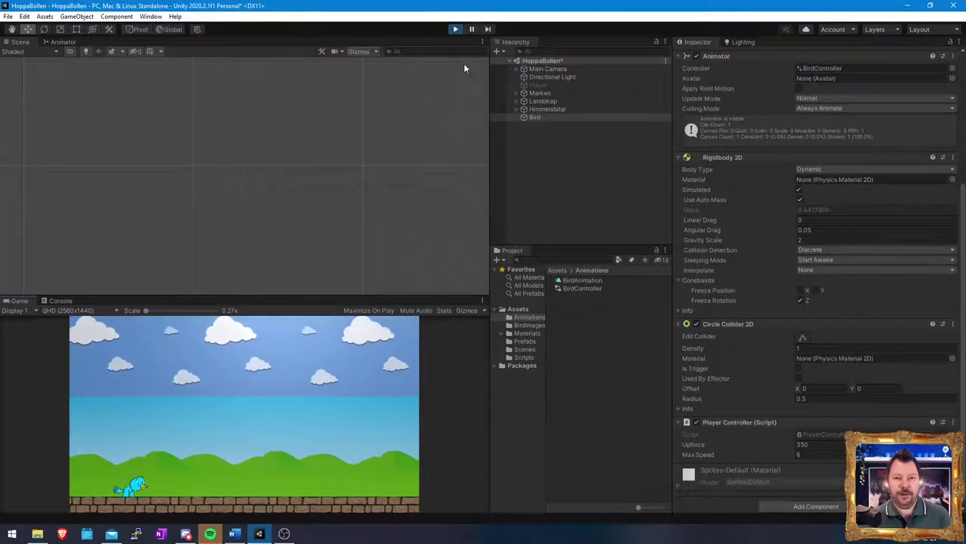
click(456, 30)
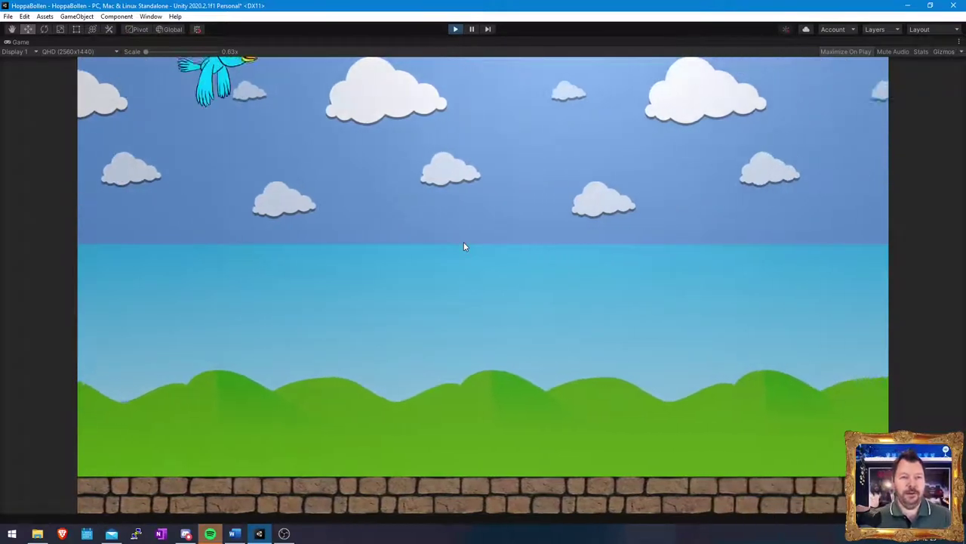
Step: Test the Bird in the maximized game view with a series of jumps, and end play mode
key(space)
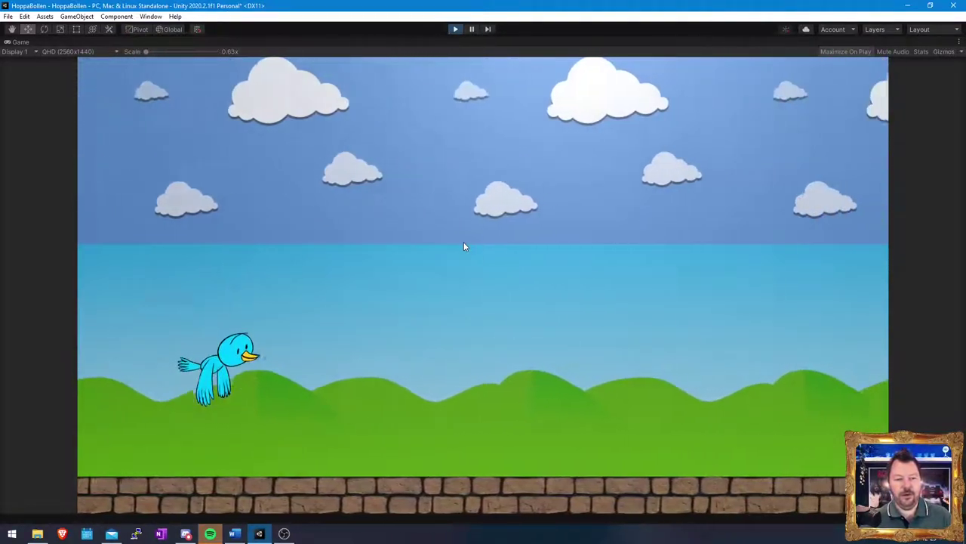
key(space)
key(space)
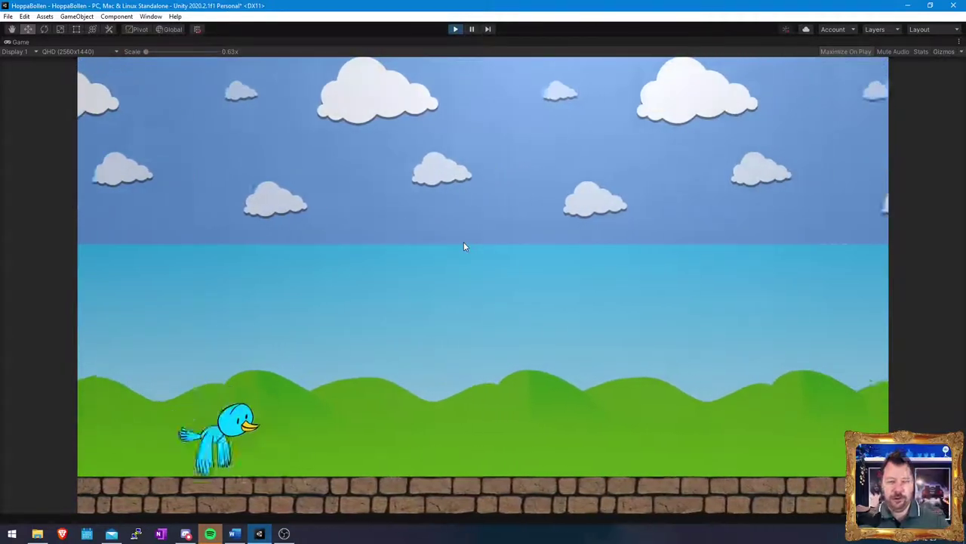
key(space)
key(space)
key(space)
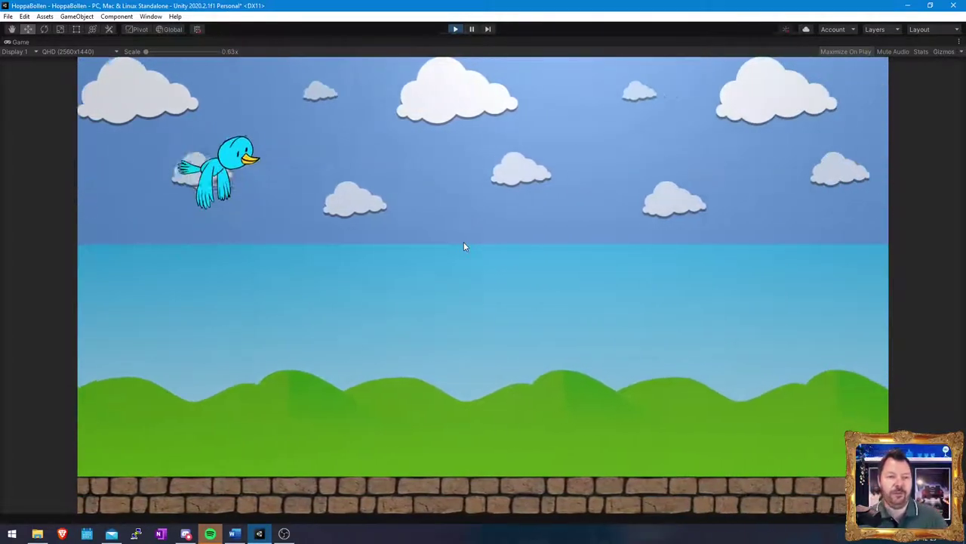
key(space)
key(space)
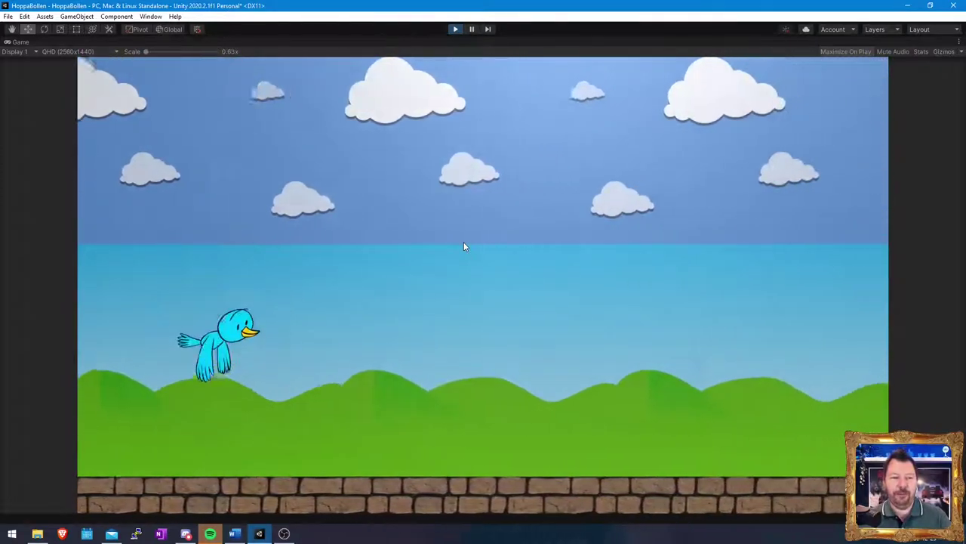
key(space)
key(space)
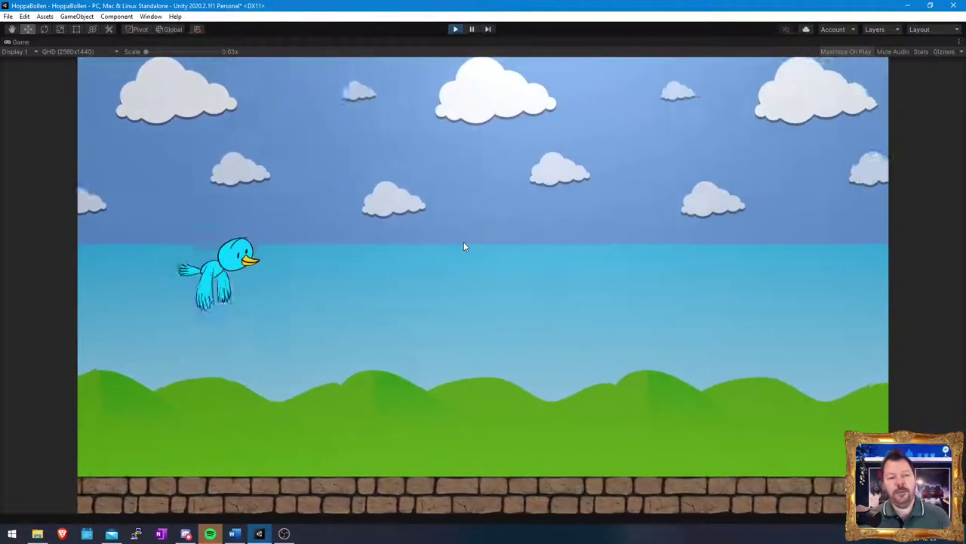
key(space)
key(space)
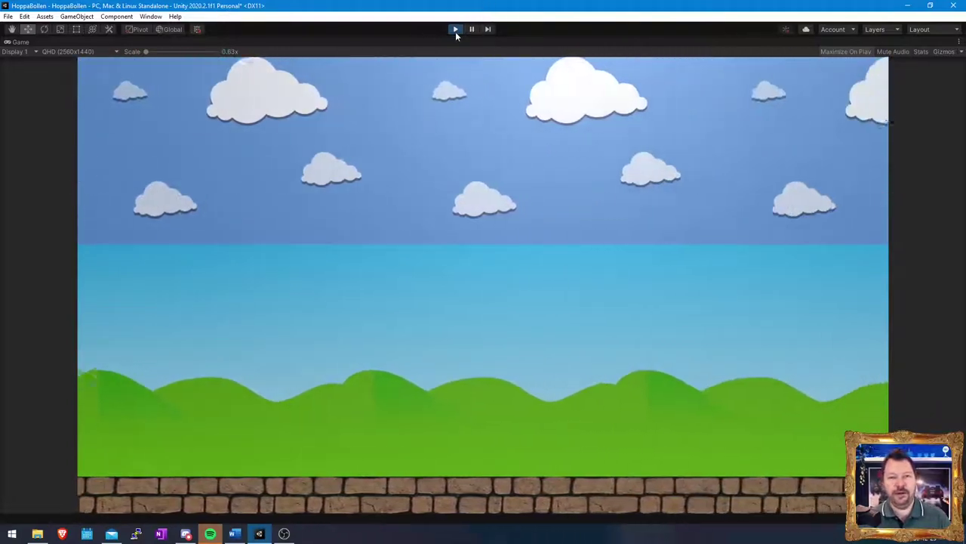
click(455, 31)
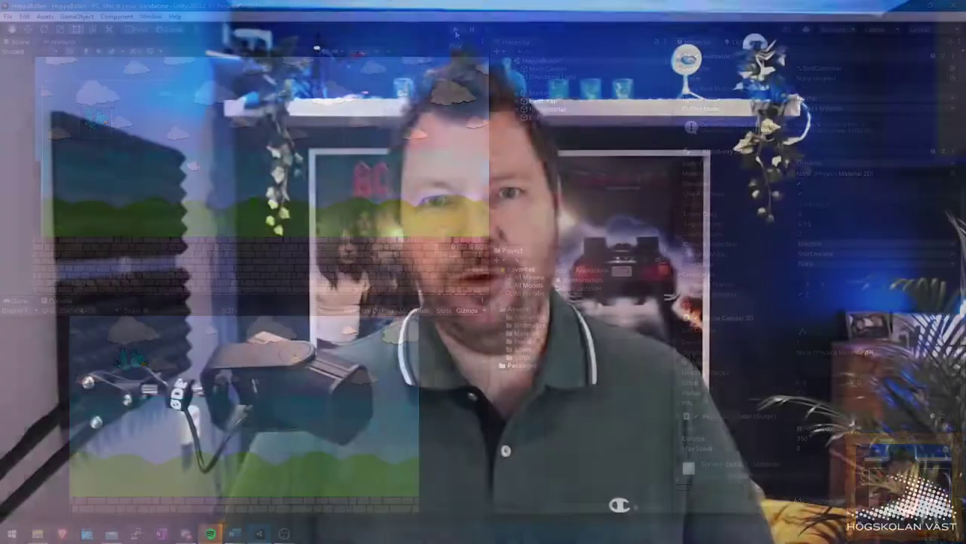